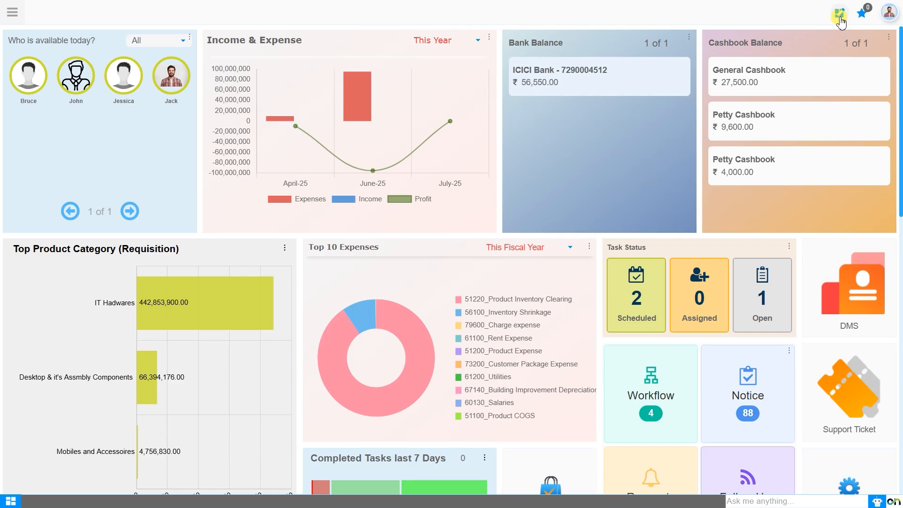
- Browse the dashboard's Mosaic widget catalogue through to the KPI and Views sections
left_click(841, 19)
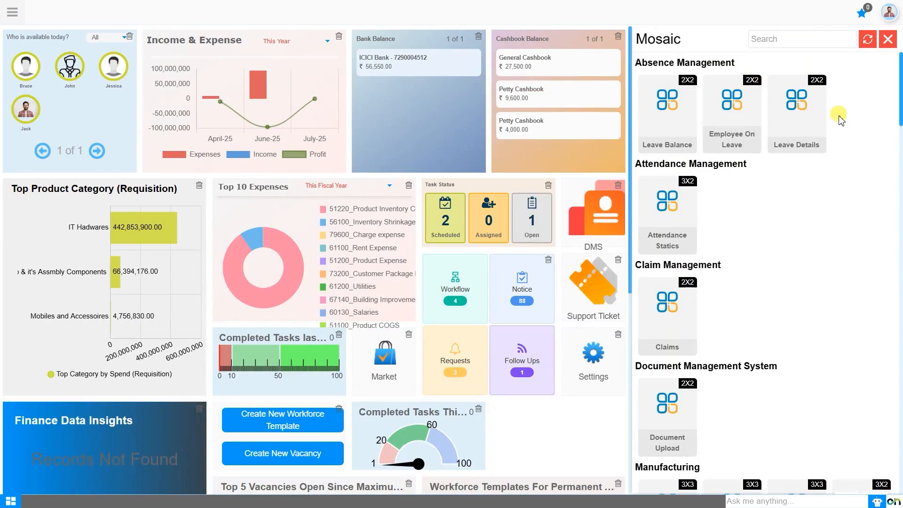
scroll(816, 224, "down", 20)
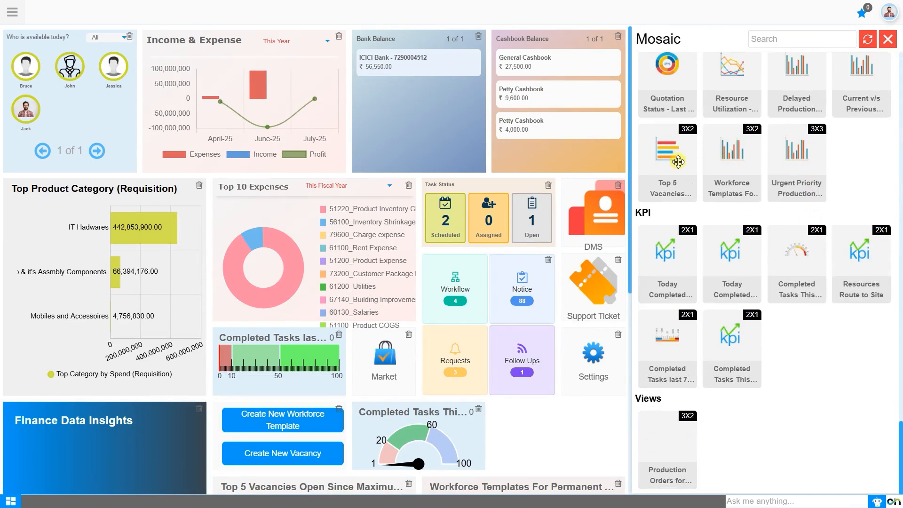
left_click_drag(676, 163, 596, 139)
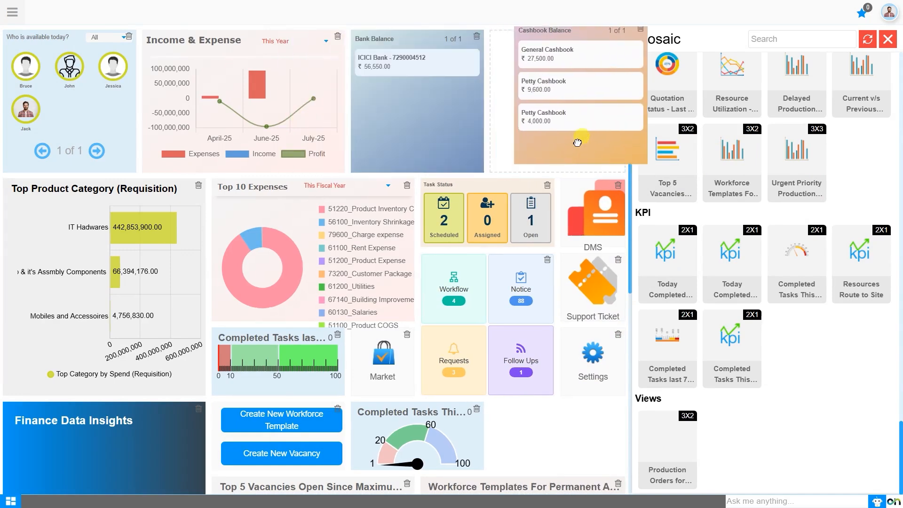
left_click(868, 39)
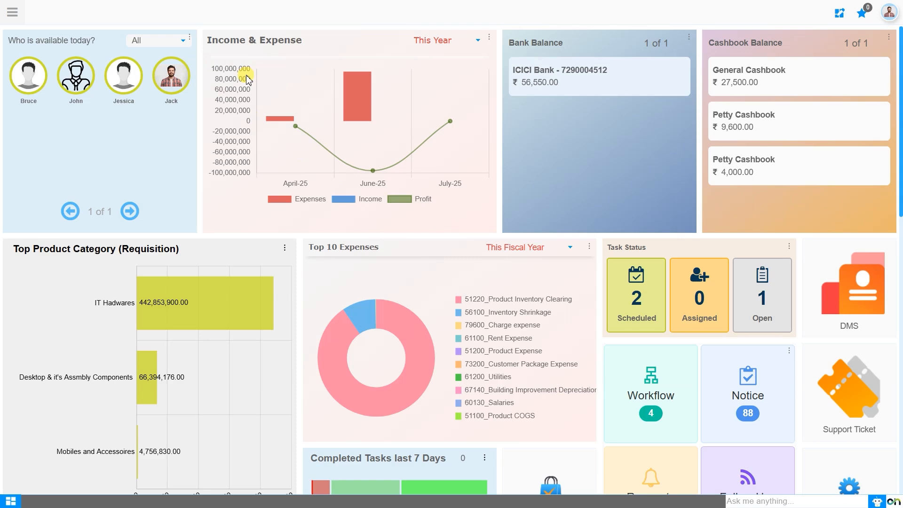
- Search the main menu for "product s" and review the sticker-related entries, leaving the search cleared
left_click(12, 13)
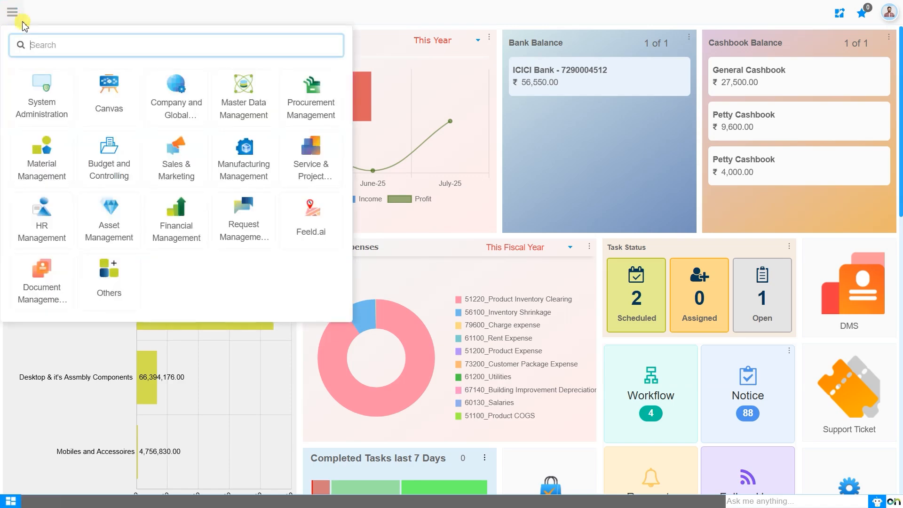
type("product s")
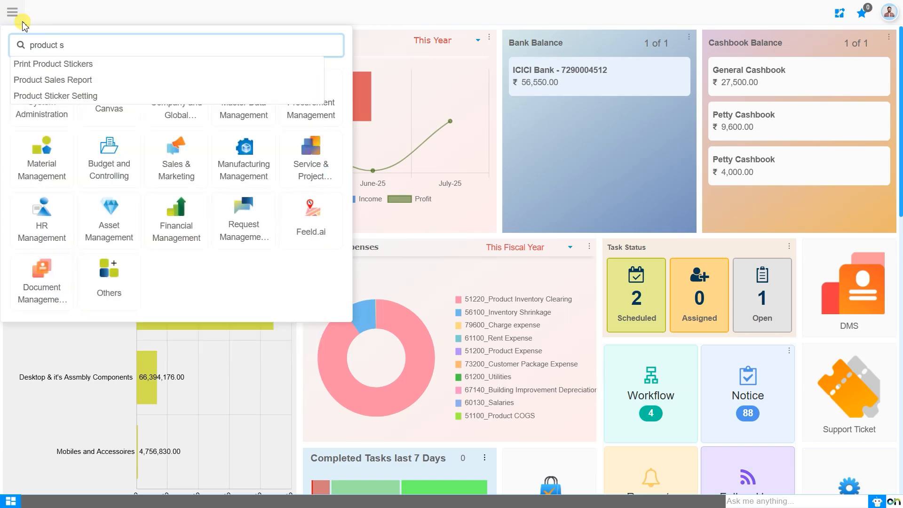
key("Down")
key("Down")
key("Down")
key("BackSpace")
key("BackSpace")
key("BackSpace")
key("BackSpace")
key("BackSpace")
key("BackSpace")
key("BackSpace")
key("BackSpace")
key("BackSpace")
key("BackSpace")
key("BackSpace")
key("BackSpace")
key("BackSpace")
key("BackSpace")
key("BackSpace")
key("BackSpace")
key("BackSpace")
key("BackSpace")
key("BackSpace")
key("BackSpace")
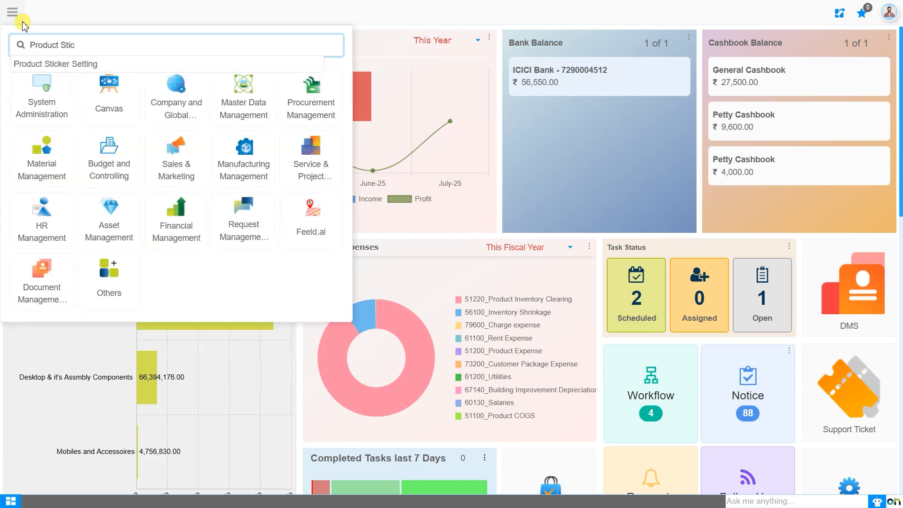
- Open Product Sticker Setting from the Storage Operations of Material Management
left_click(47, 153)
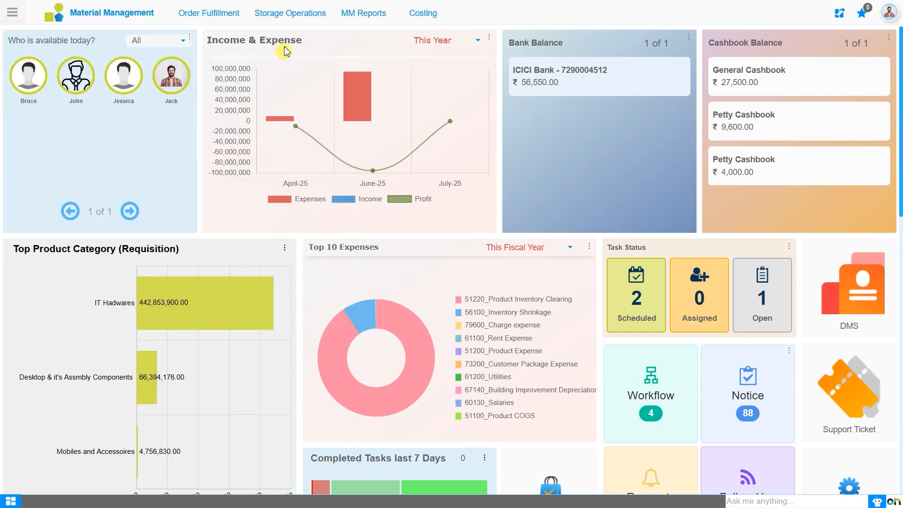
left_click(290, 19)
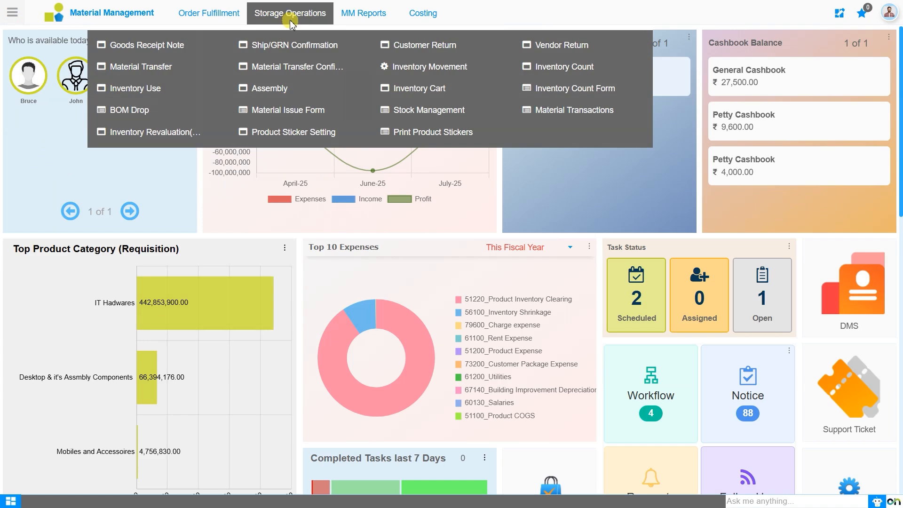
left_click(294, 132)
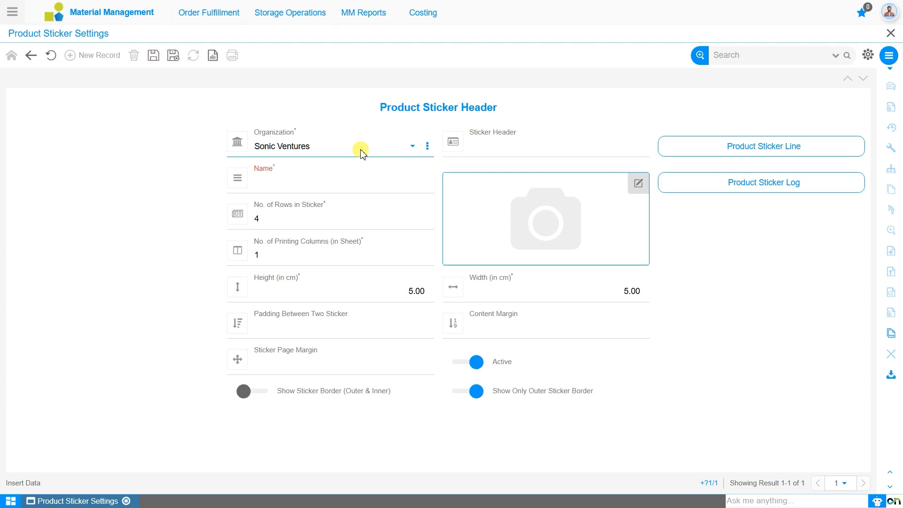
- Set the Sticker Header of the new product sticker record to "Sonic Retail Items"
left_click(466, 143)
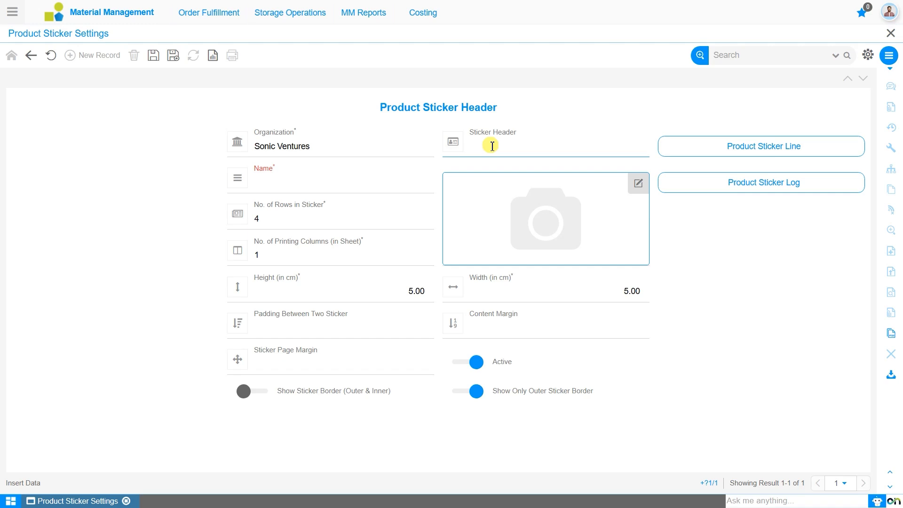
left_click(341, 150)
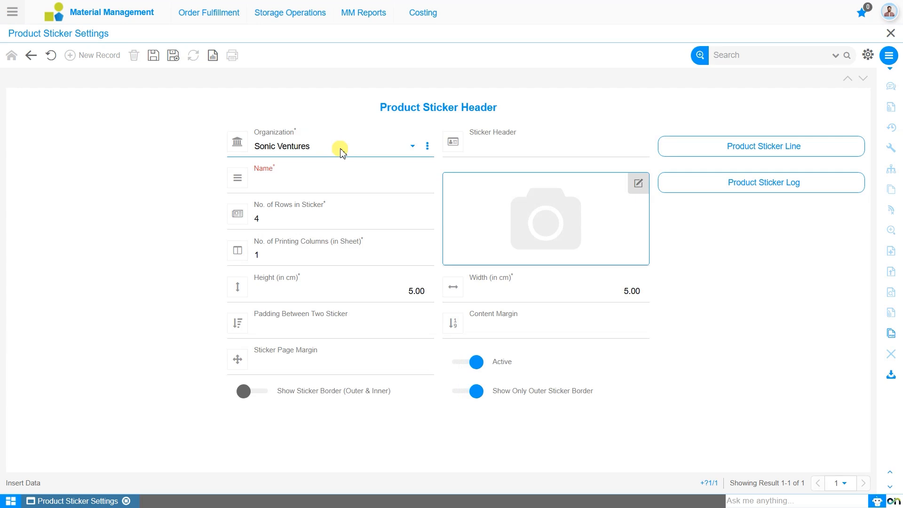
left_click(515, 152)
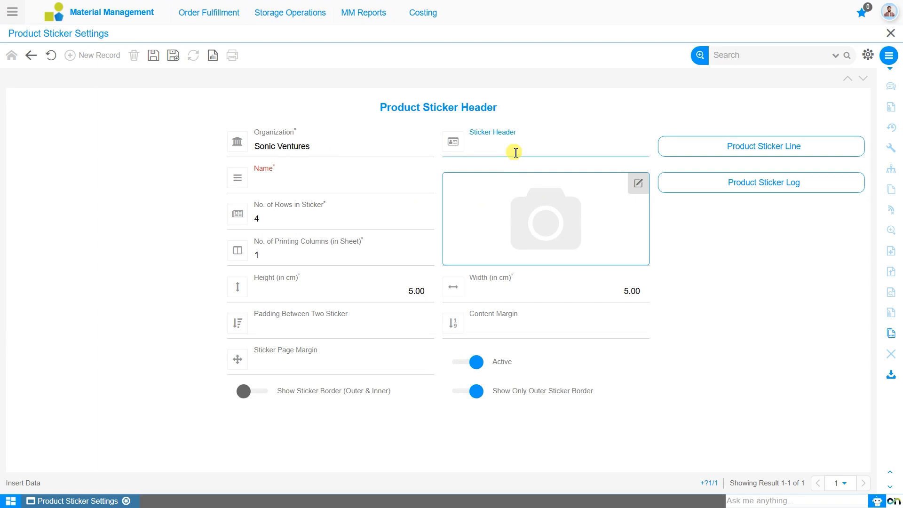
type("Sonic")
type("Items")
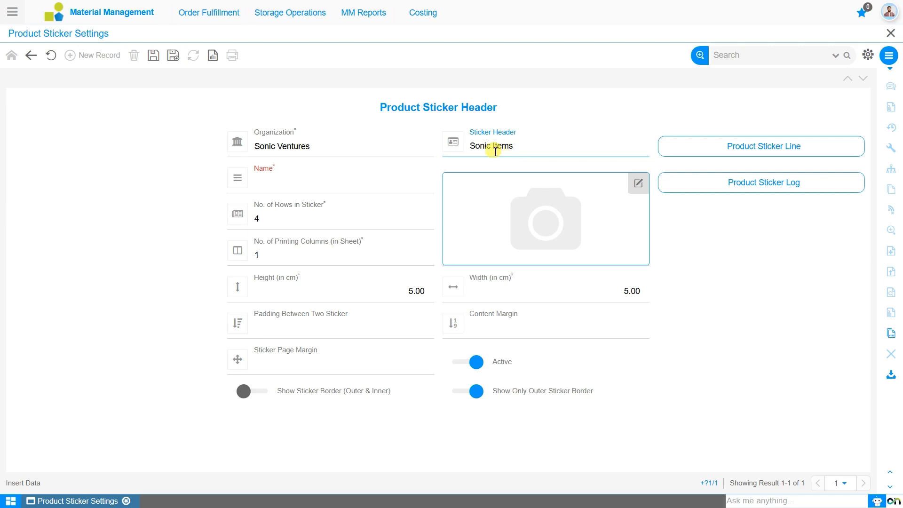
type("Retail")
- Name the product sticker record "Sonic GRN specific Print"
left_click(401, 179)
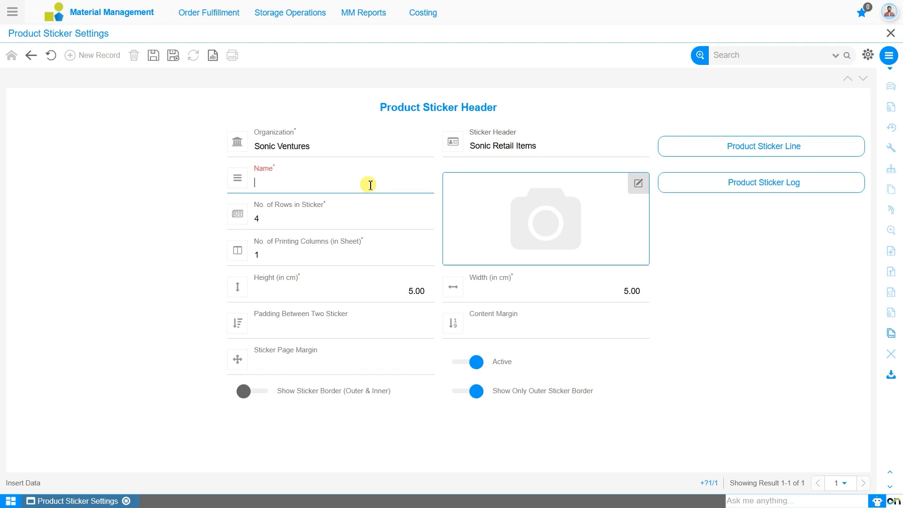
type("Sonic GRN specific Print")
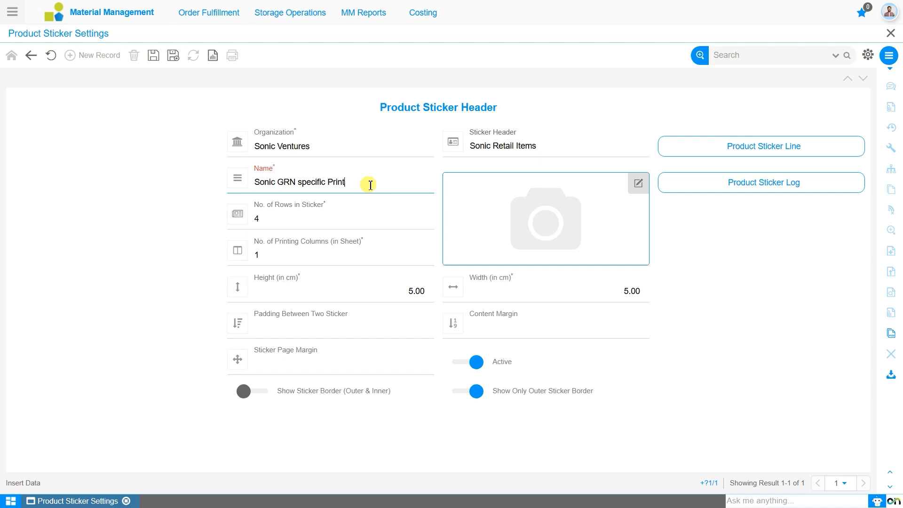
- Set the sticker to 3 rows and the sheet to 2 printing columns
left_click(367, 220)
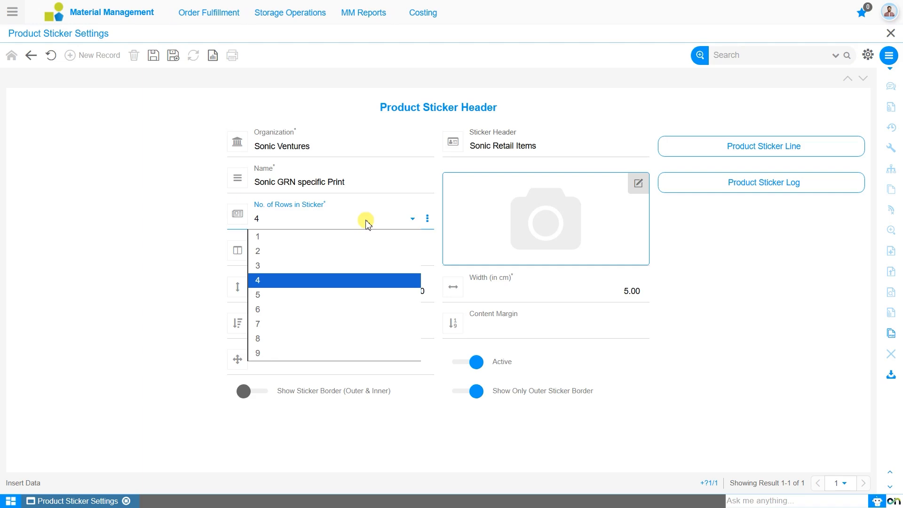
left_click(337, 275)
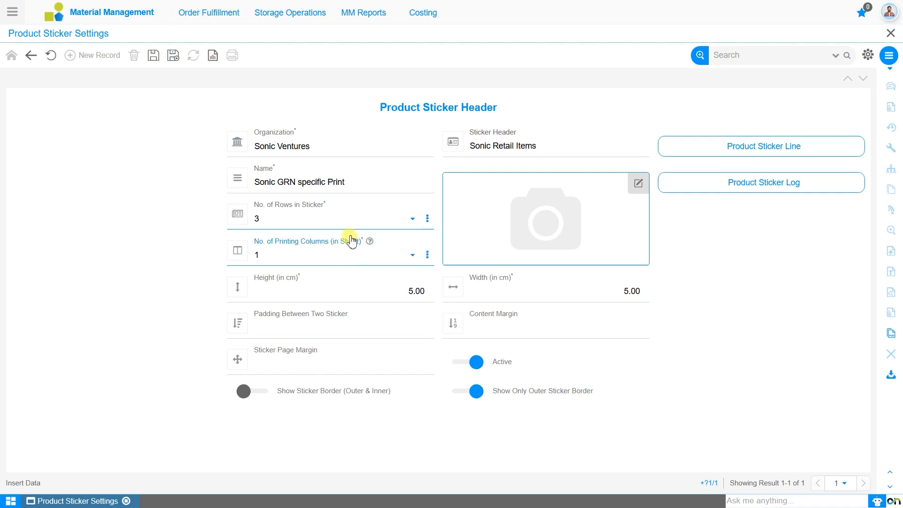
left_click(348, 263)
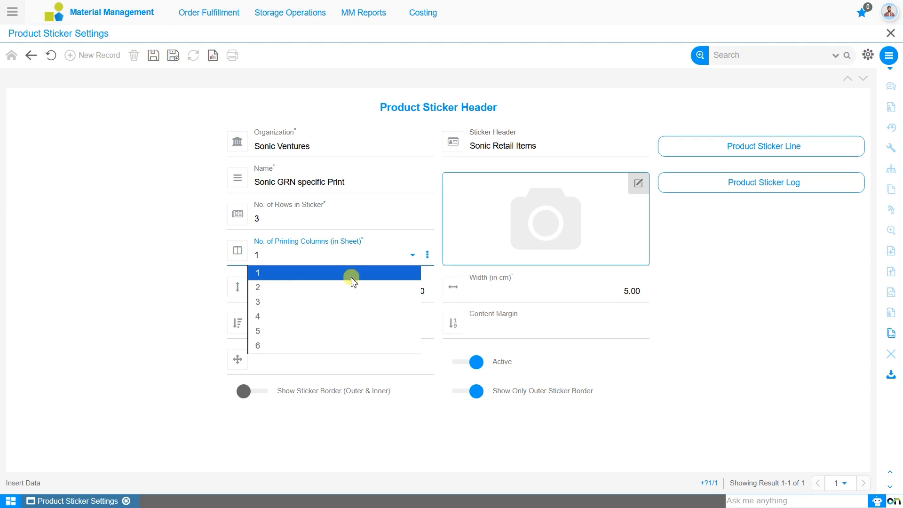
left_click(354, 288)
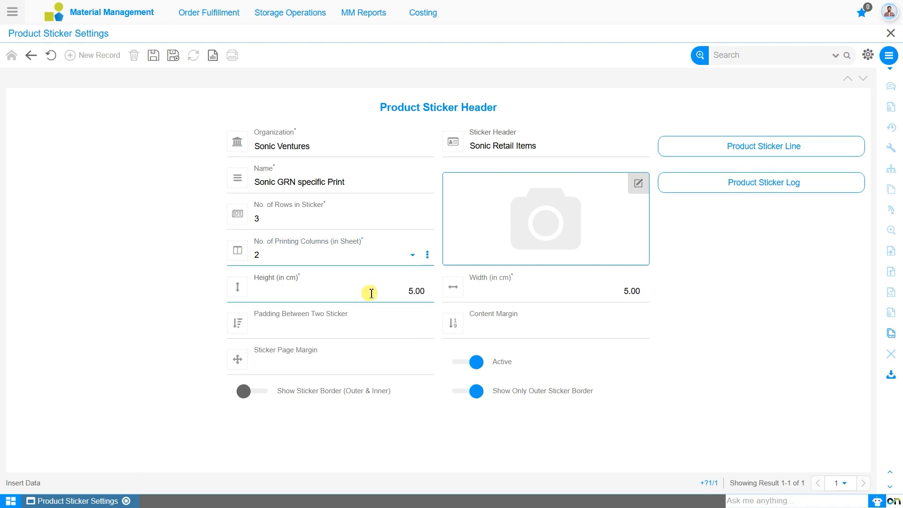
- Set the sticker's height to 4 cm and its width to 10 cm
left_click(372, 293)
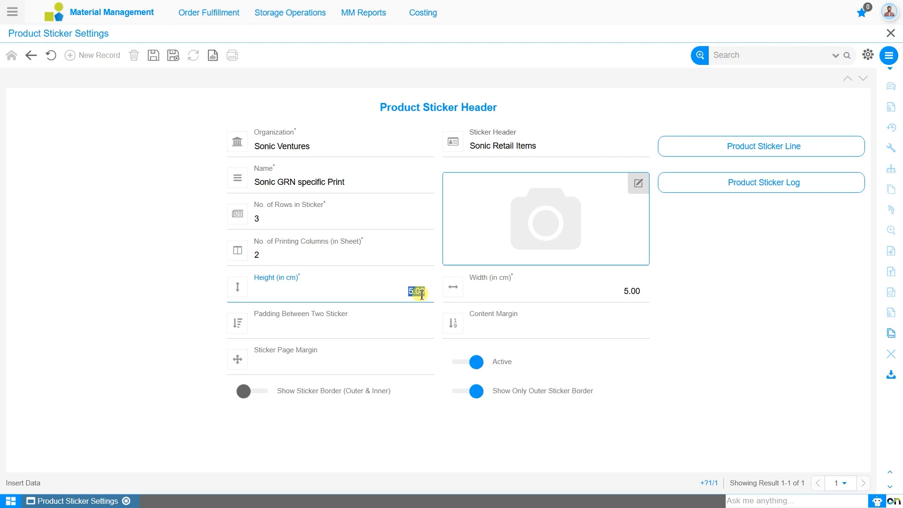
key("BackSpace")
type("1")
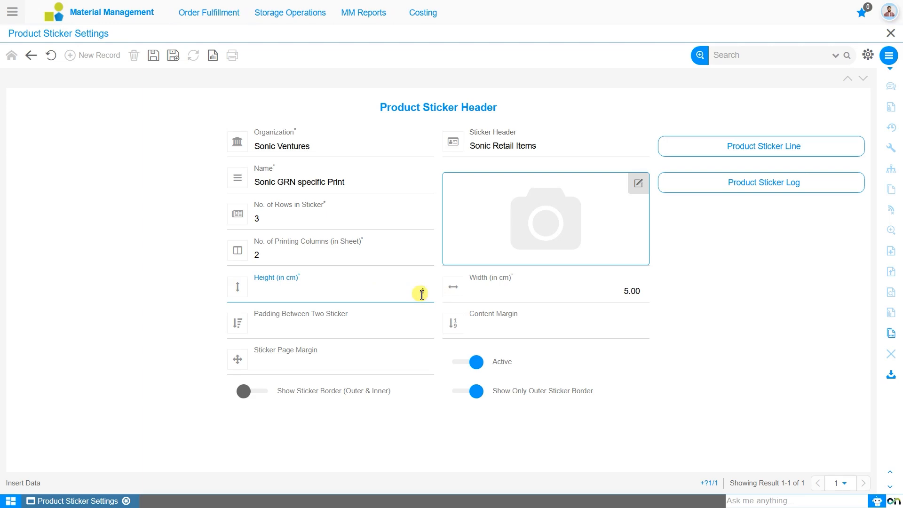
left_click(609, 295)
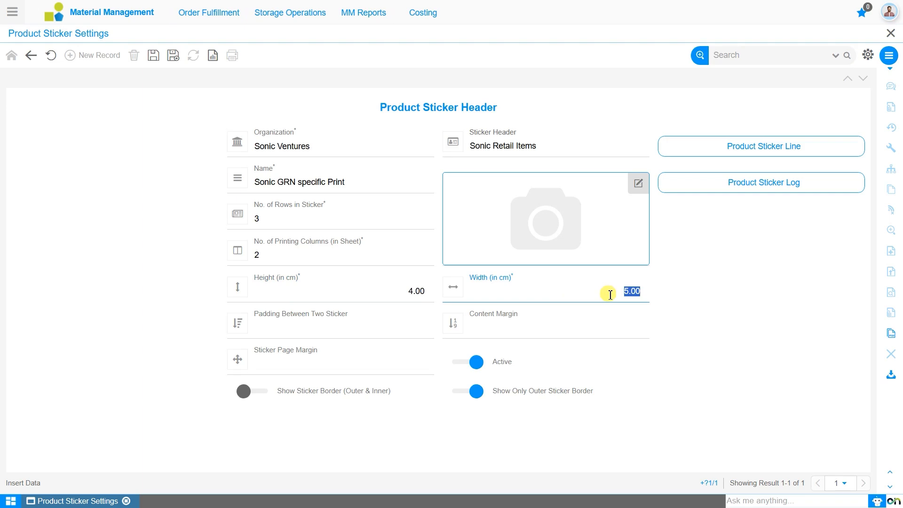
type("10")
left_click(608, 329)
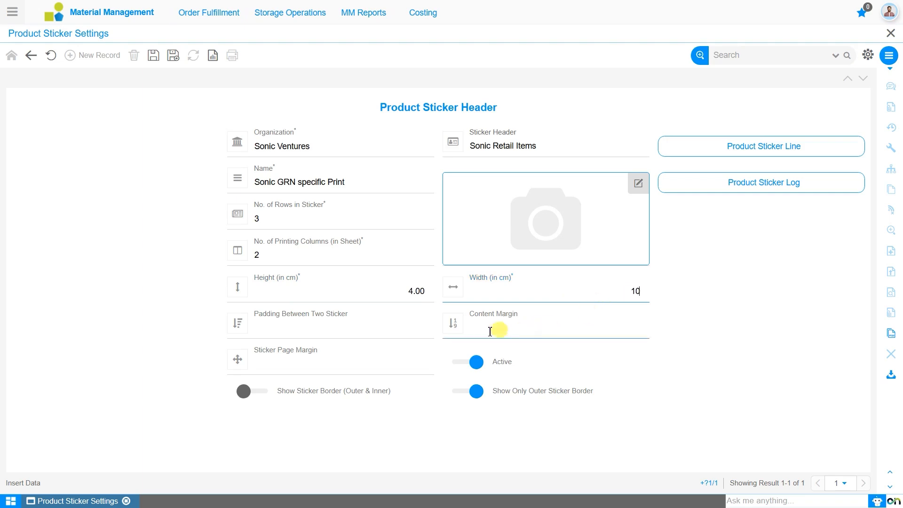
- Set the padding between two stickers to 2-2-2-2
left_click(378, 335)
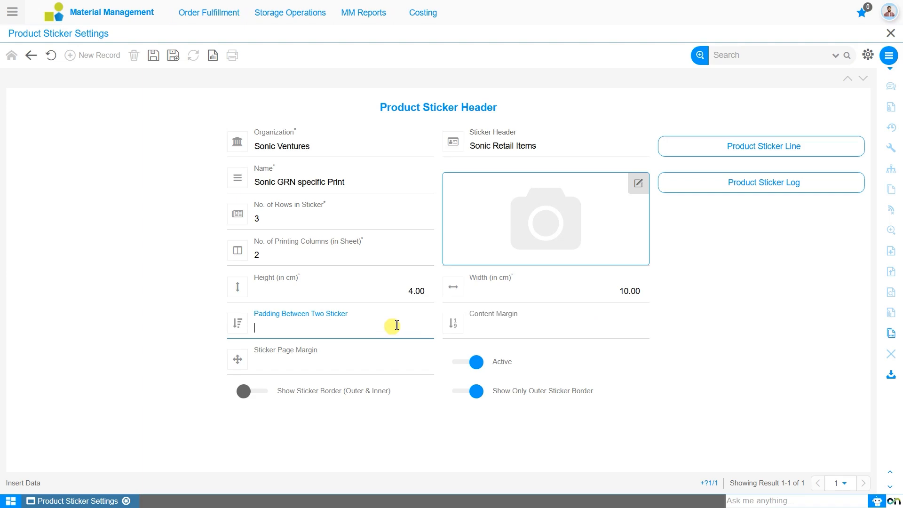
type("2")
type("-2-2-2")
- Set the sticker's content margin to 3-3-3-3
left_click(520, 327)
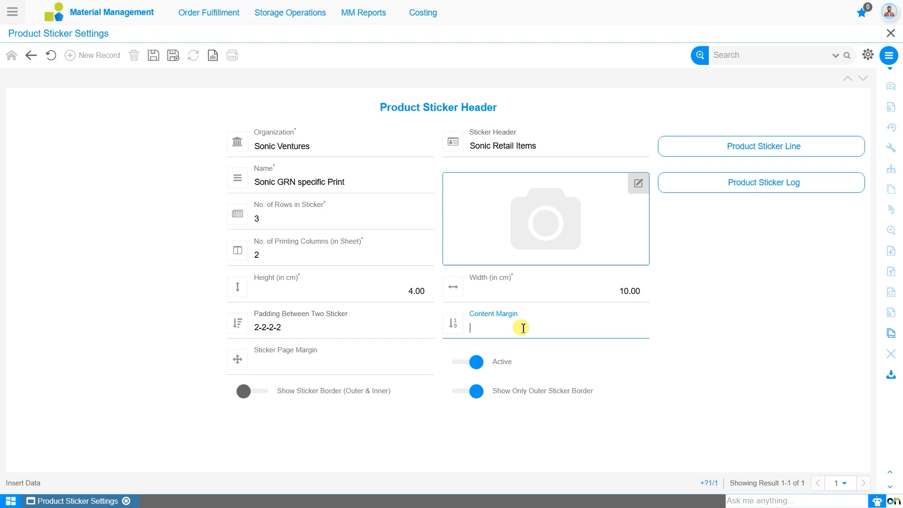
type("3-3-3-3")
- Set the sticker page margin to 5-5-5-5 and save the product sticker record
left_click(335, 368)
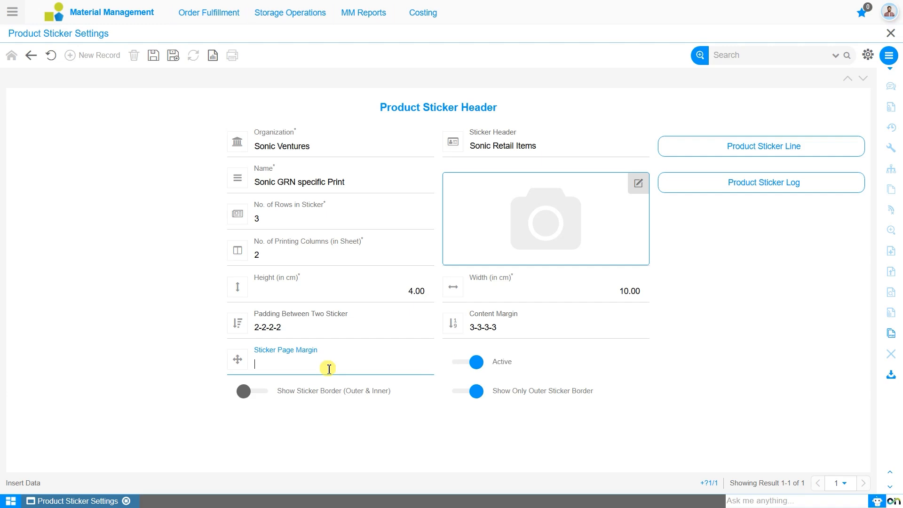
type("2")
key("BackSpace")
type("5-5-5-5")
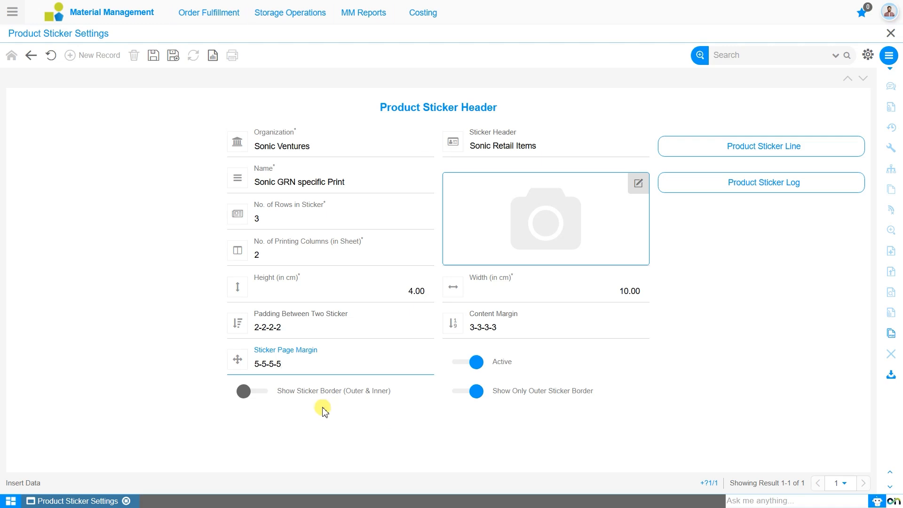
left_click(160, 63)
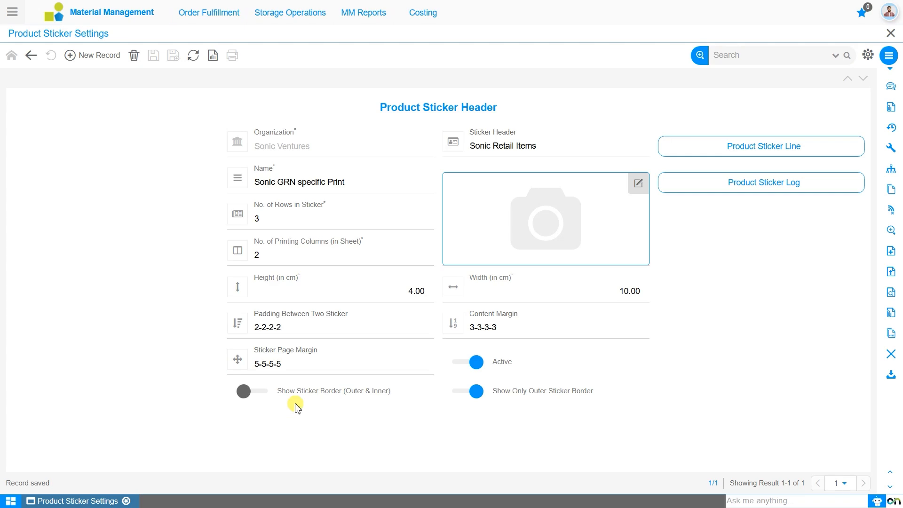
- Attach the electronic items logo JPEG from Downloads as the sticker image, stored in the database, and save the record
left_click(639, 183)
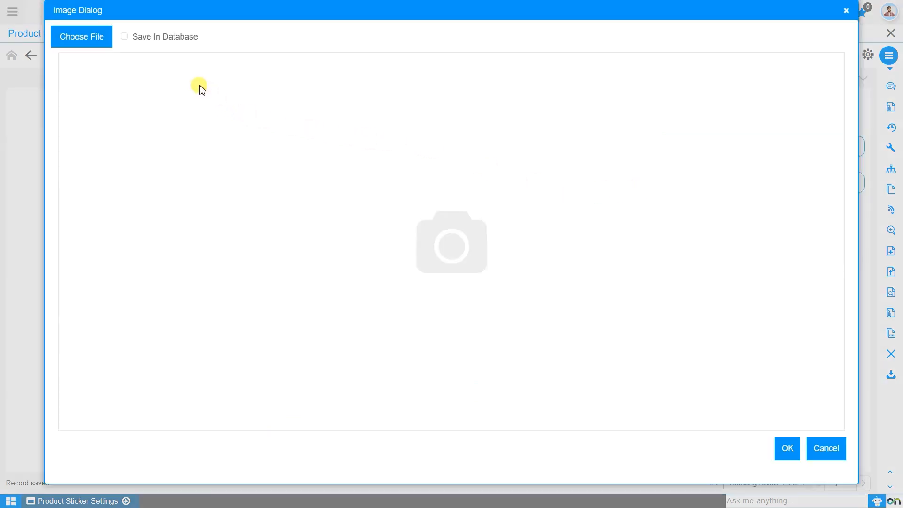
left_click(124, 38)
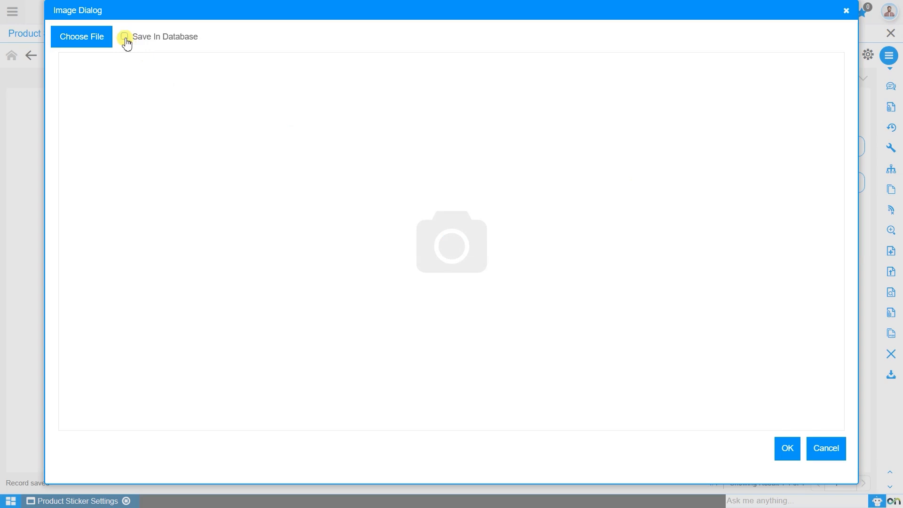
left_click(101, 43)
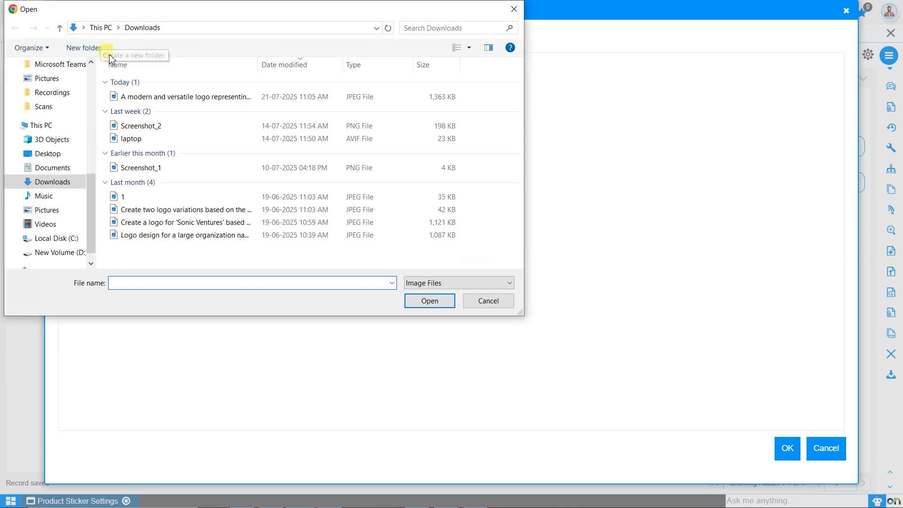
left_click(175, 101)
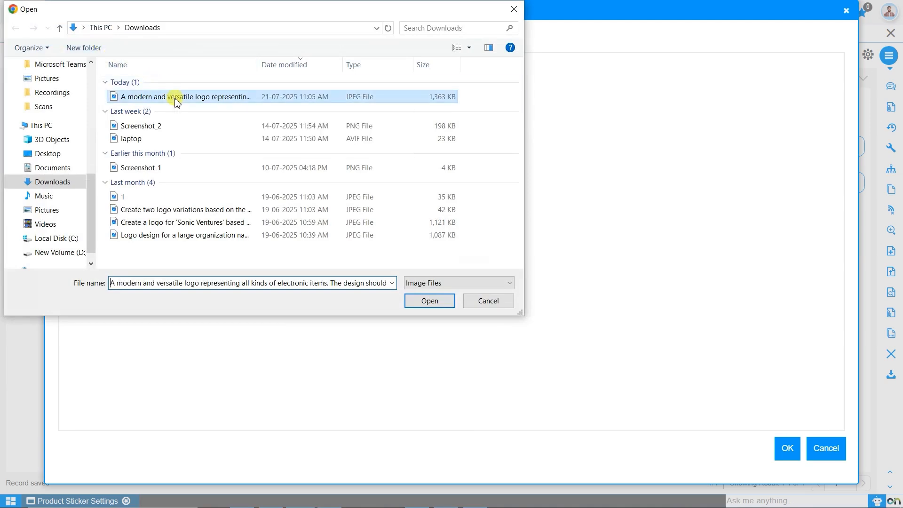
left_click(431, 304)
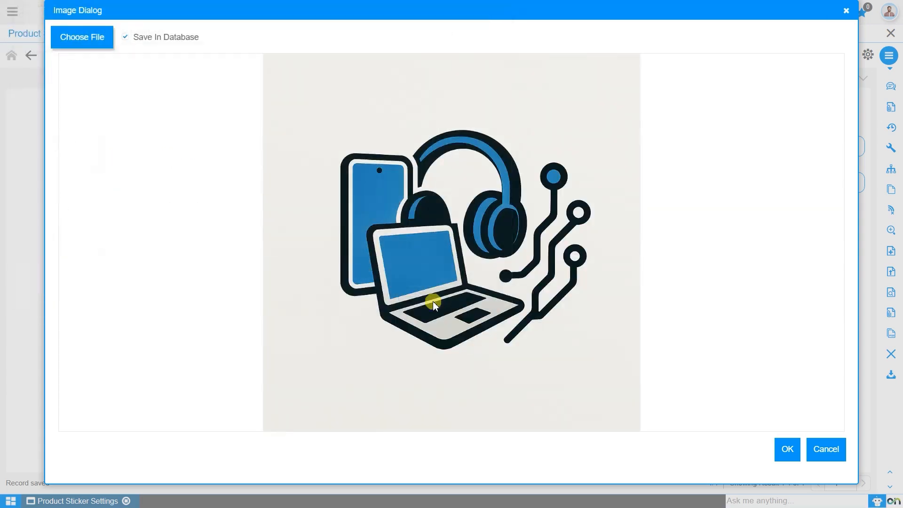
left_click(785, 451)
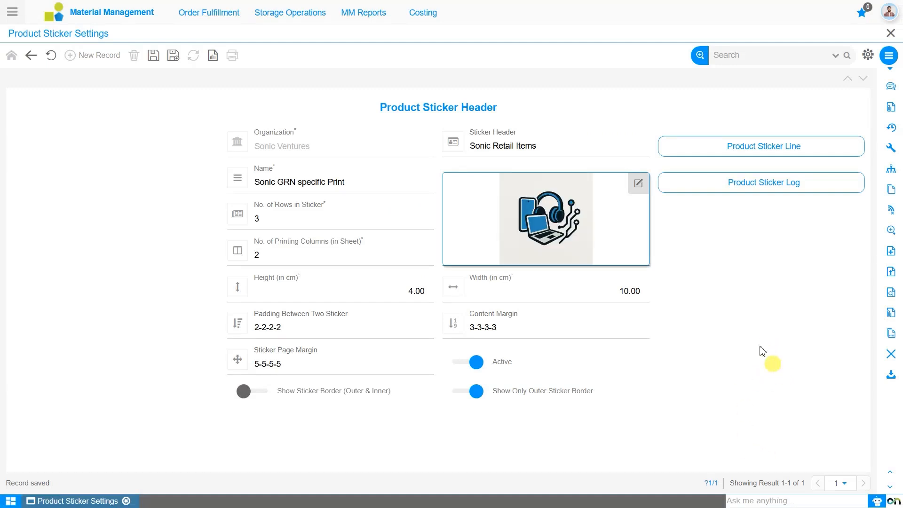
left_click(156, 57)
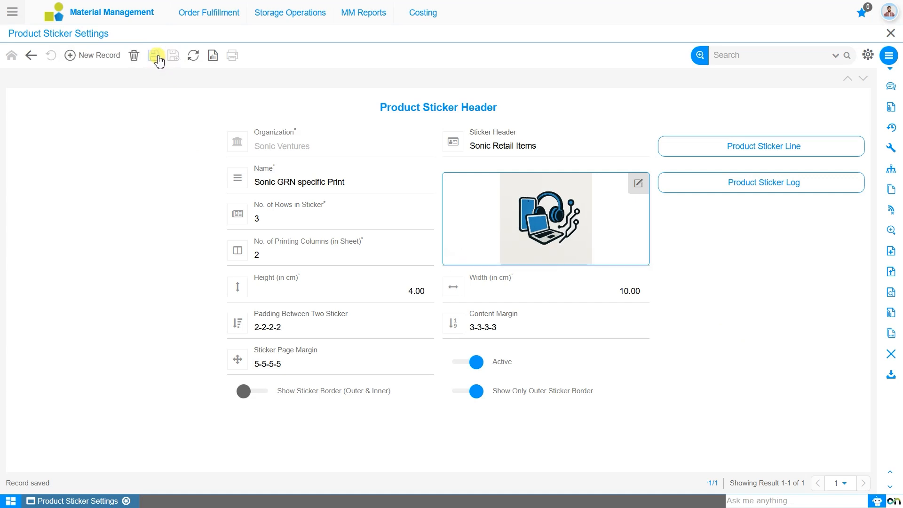
left_click(760, 153)
left_click(783, 192)
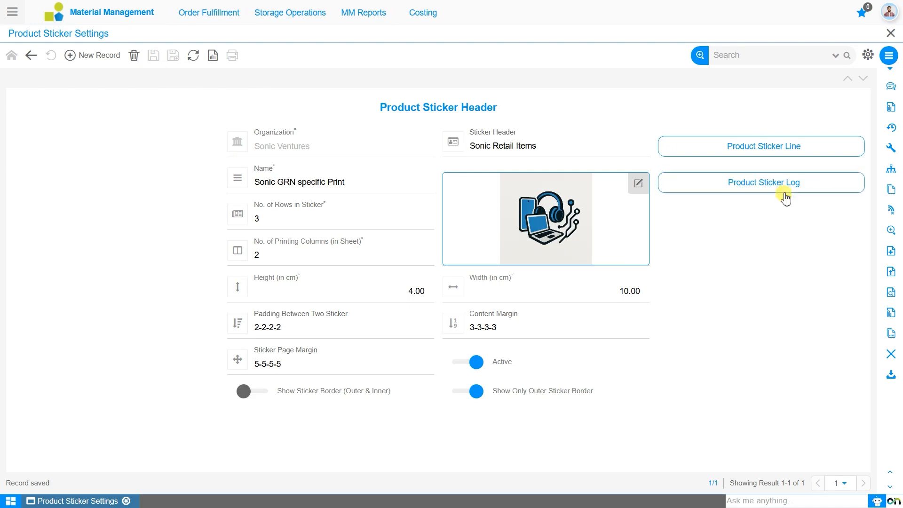
- Open the product sticker lines and label the first line "Name :-"
left_click(782, 156)
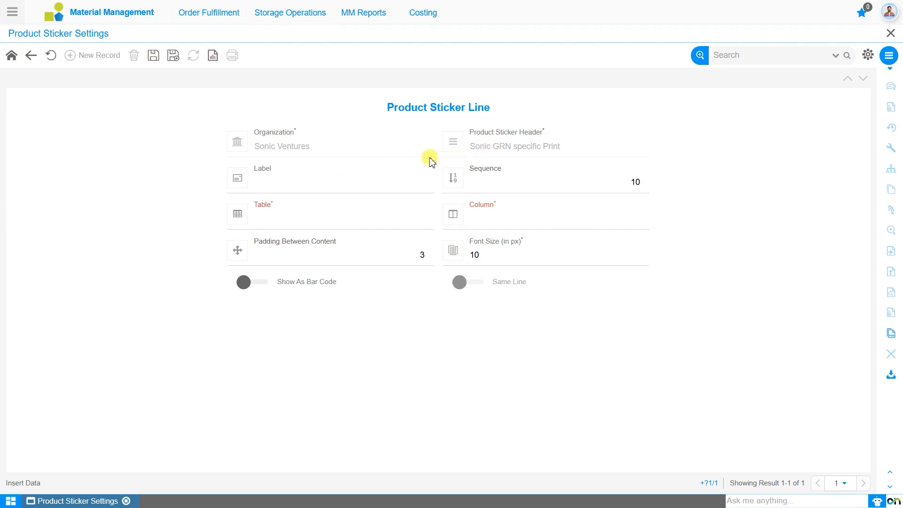
left_click(385, 183)
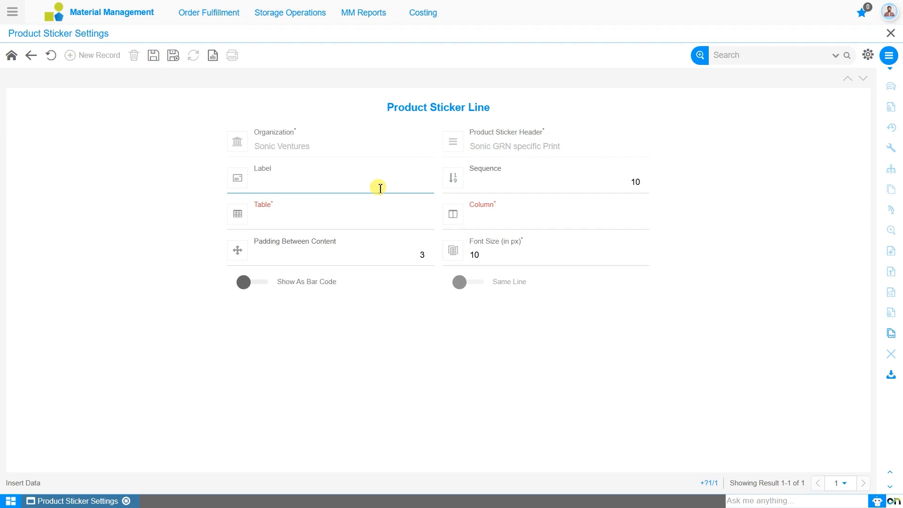
left_click(384, 182)
type("Name :-")
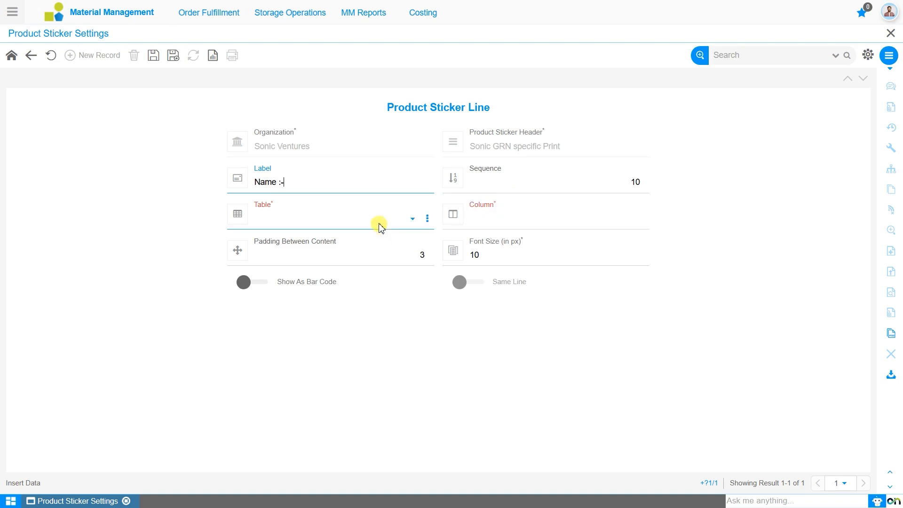
- Map the "Name :-" sticker line to the Product column of the Shipment/Receipt Line table
left_click(381, 227)
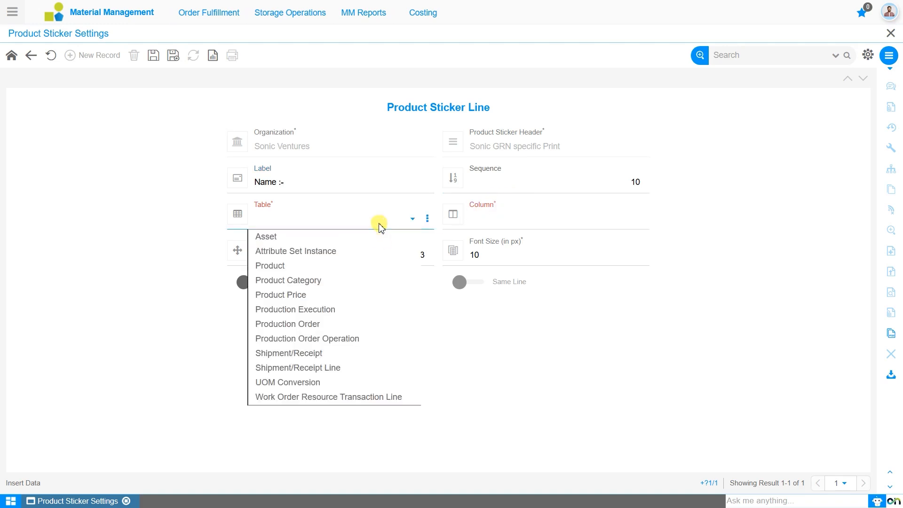
left_click(368, 372)
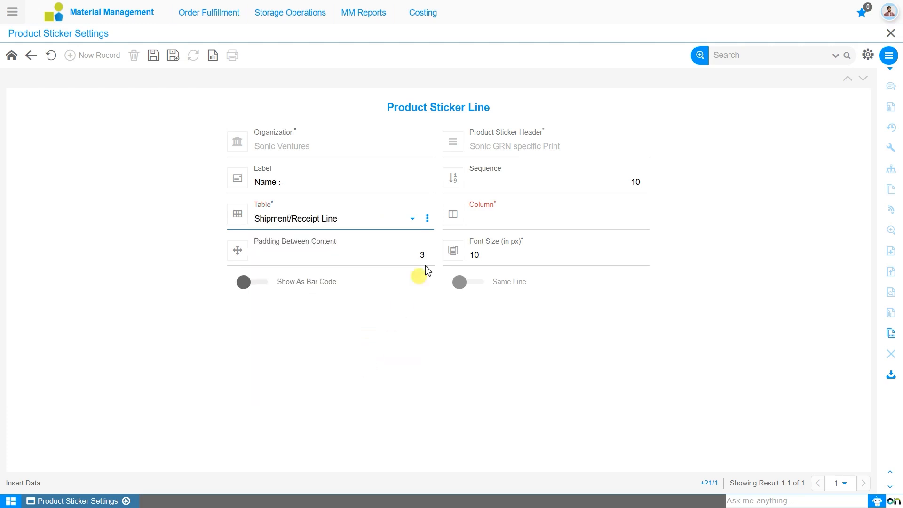
left_click(513, 229)
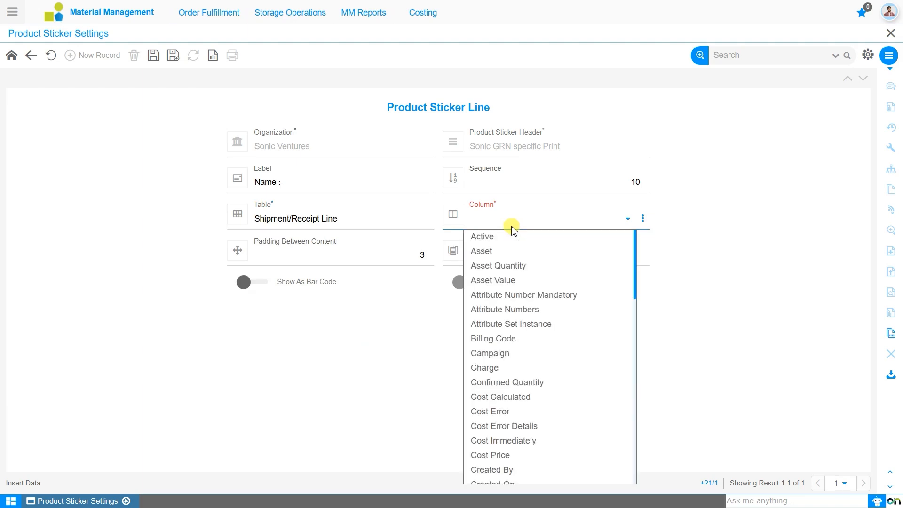
key("p")
key("Down")
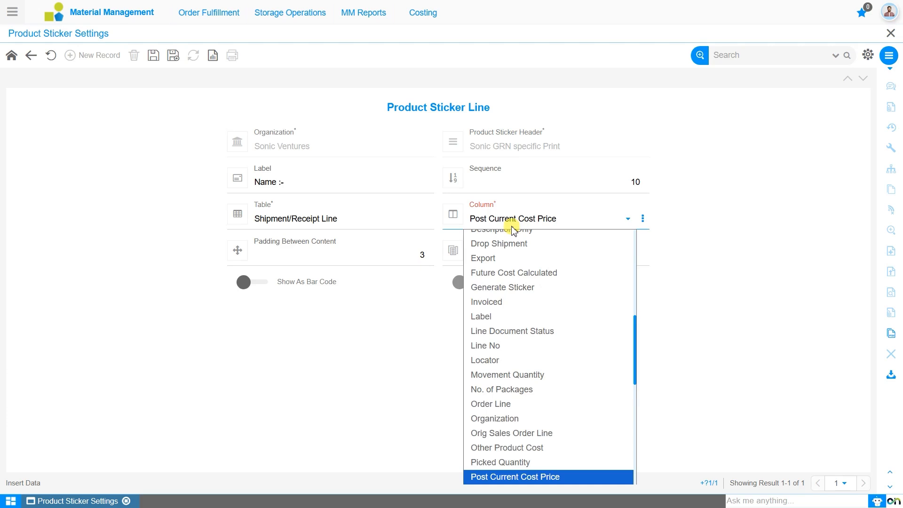
key("Down")
key("Down")
key("Down")
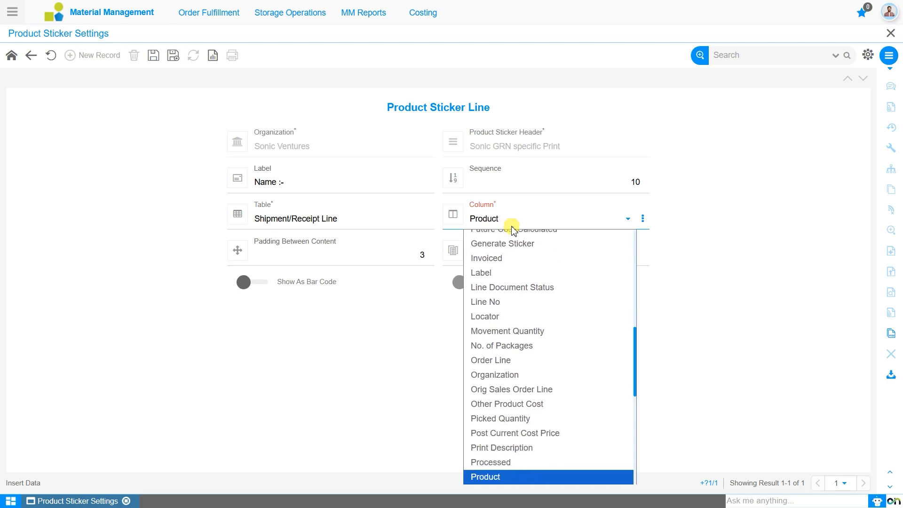
key("Return")
- Keep the content padding at 3 and the font size at 10 px, and save the sticker line
left_click(426, 253)
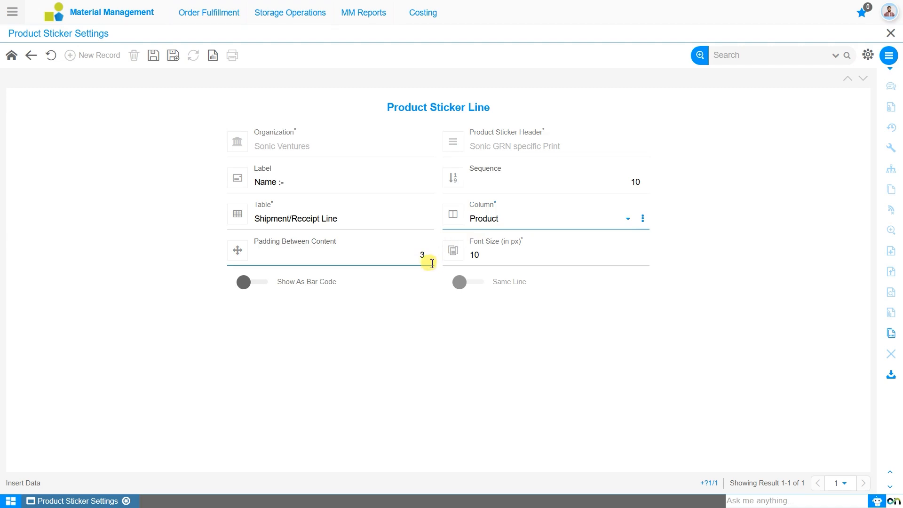
key("Tab")
left_click(506, 261)
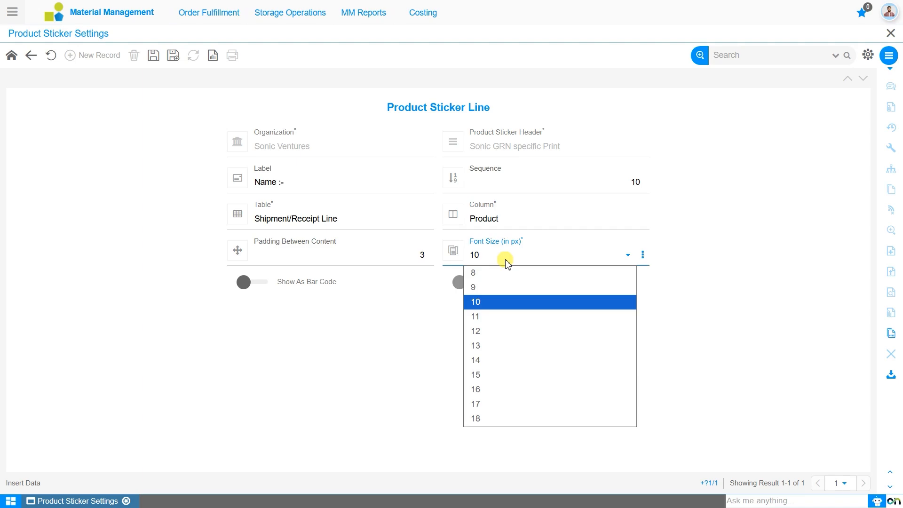
left_click(506, 260)
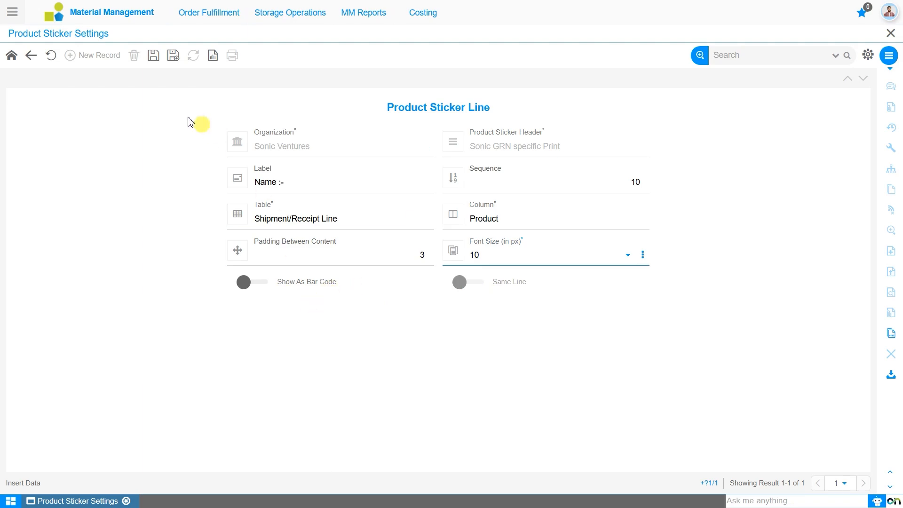
left_click(153, 57)
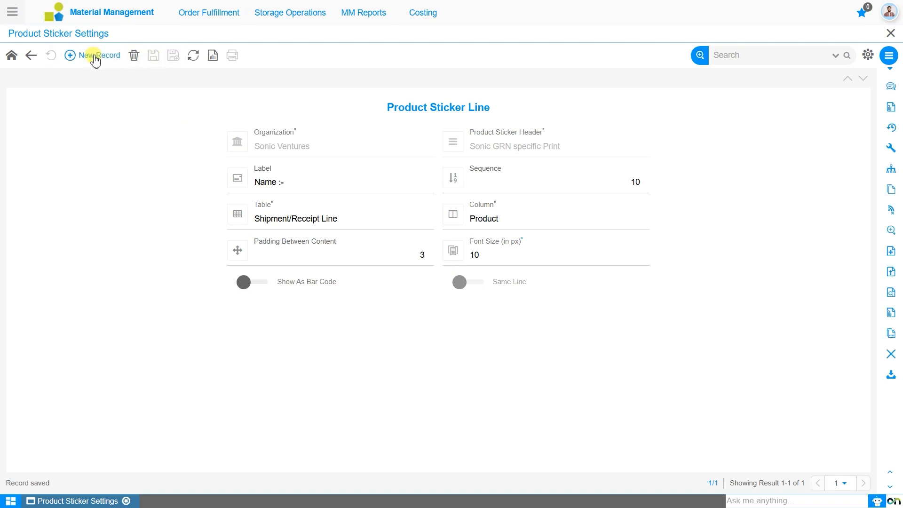
- Add a second sticker line mapped to the Attribute Set Instance column of the Shipment/Receipt Line table
left_click(96, 59)
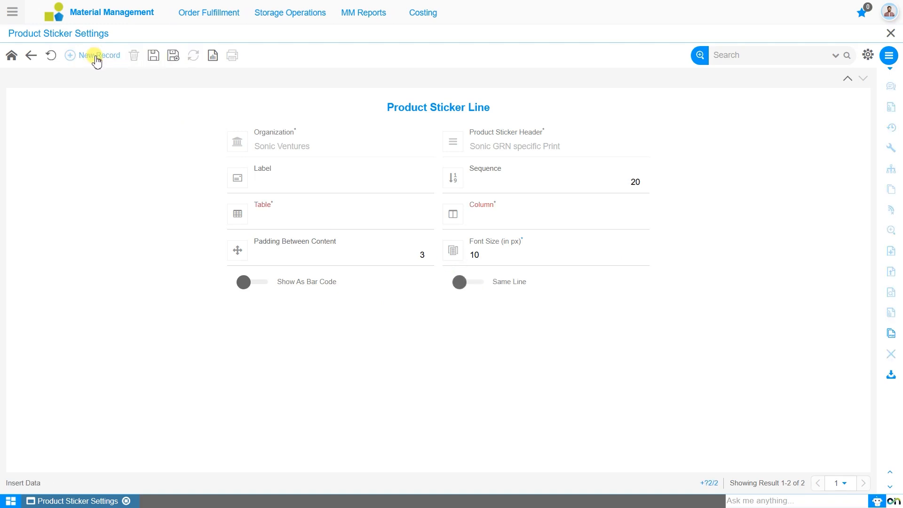
left_click(334, 218)
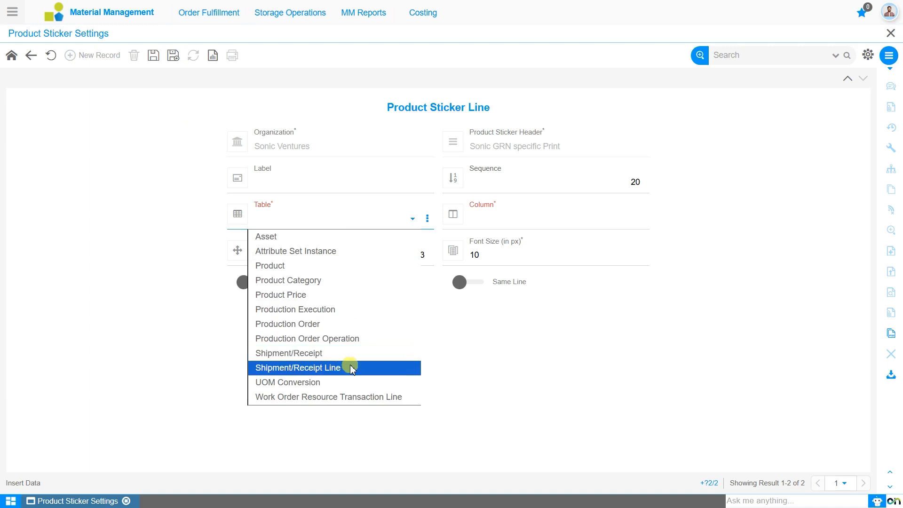
left_click(352, 368)
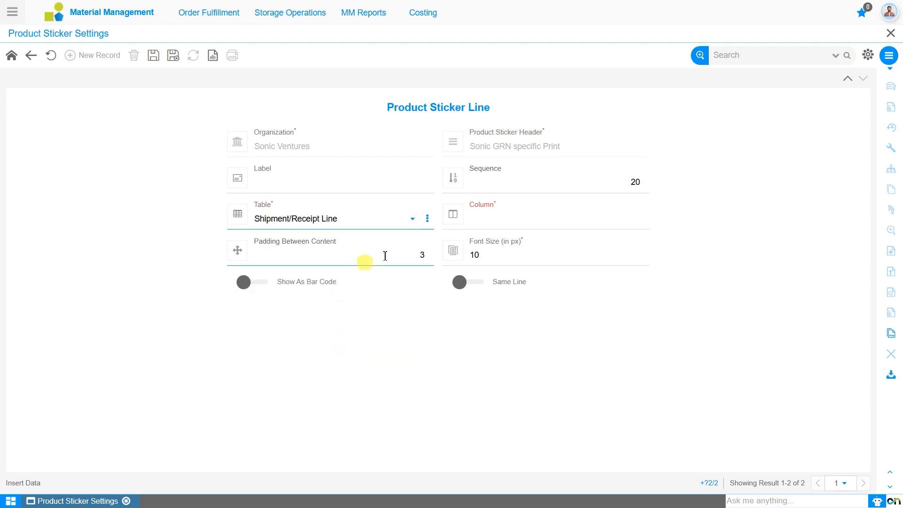
left_click(530, 221)
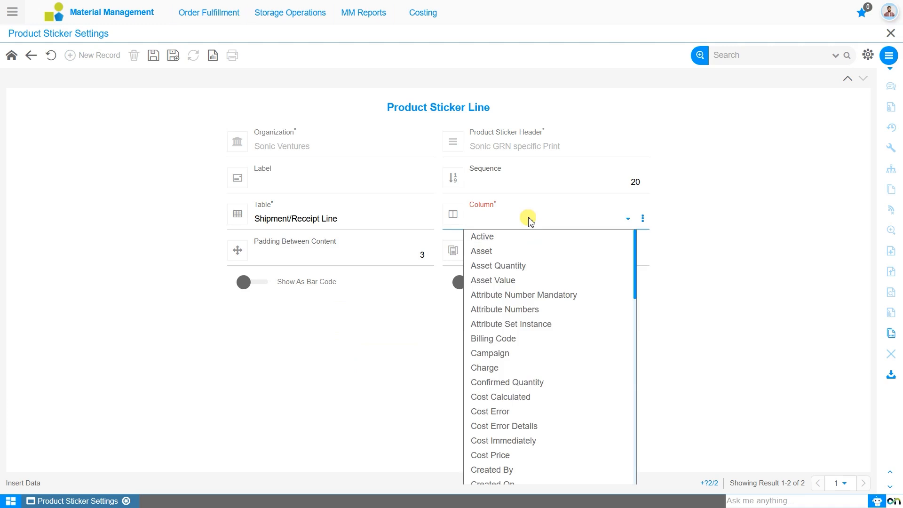
key("Down")
key("Down")
key("Down")
key("Down")
key("Down")
key("Down")
key("Down")
key("Return")
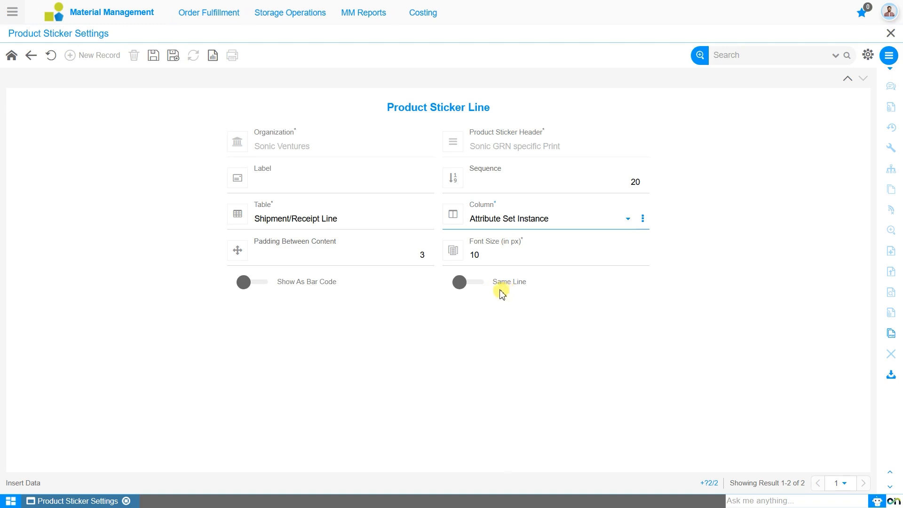
- Enable Same Line for the Attribute Set Instance sticker line, leave its label blank, and save it
left_click(479, 286)
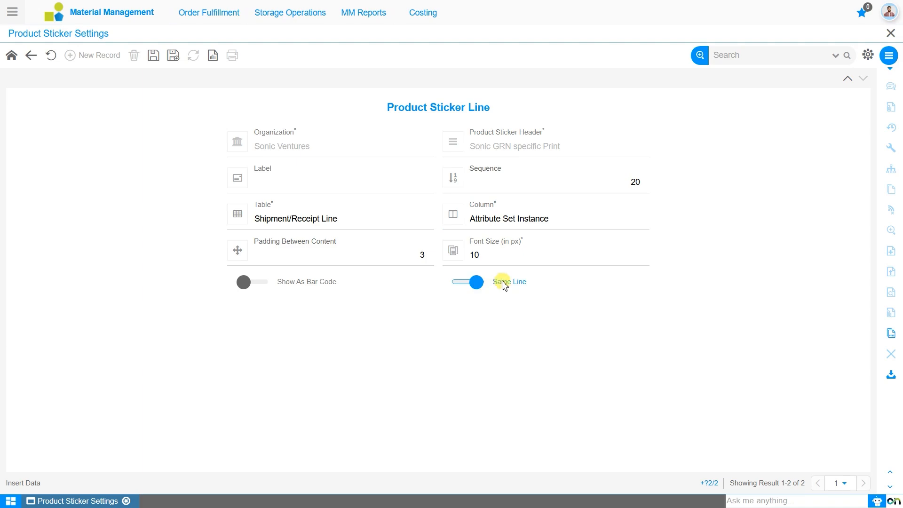
left_click(369, 191)
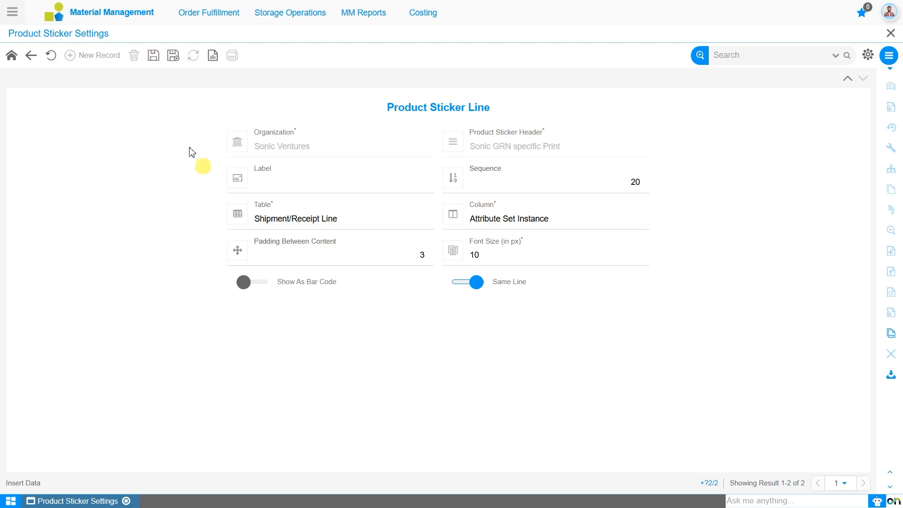
left_click(152, 58)
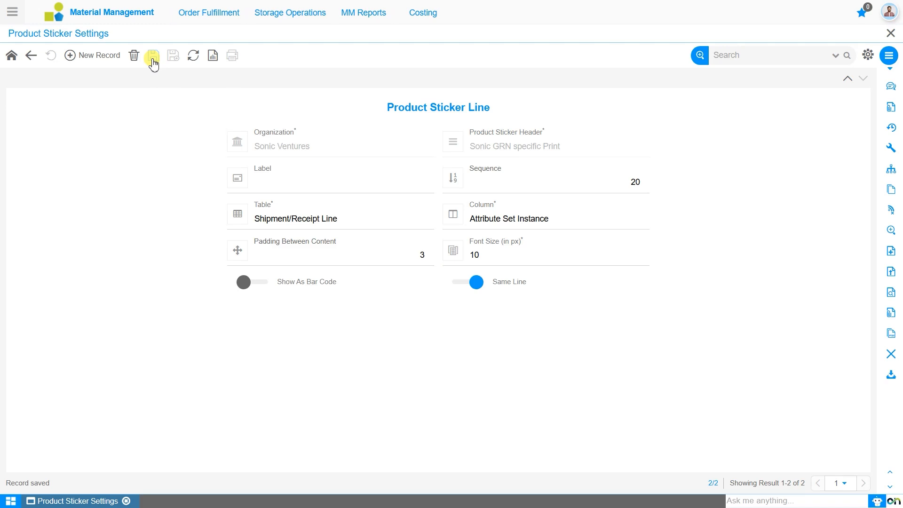
- Add a third sticker line mapped to the UPC/EAN column of the Product table
left_click(91, 56)
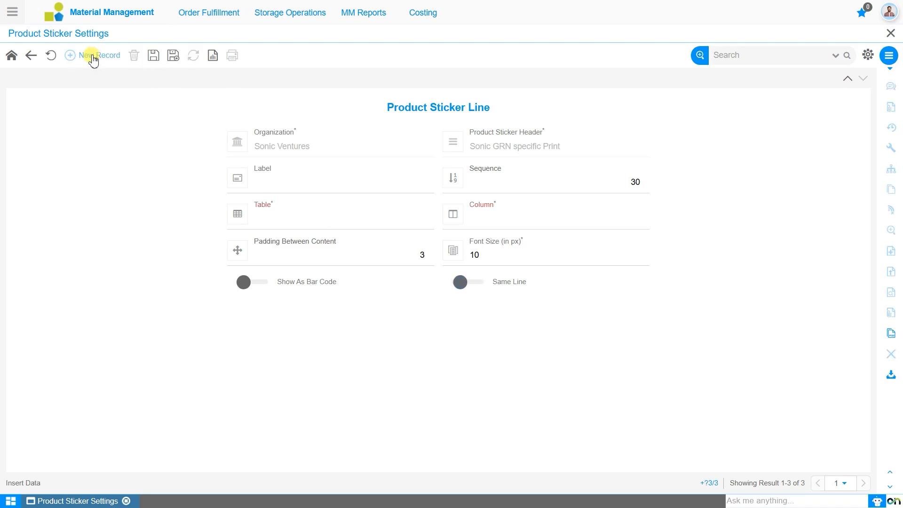
left_click(307, 220)
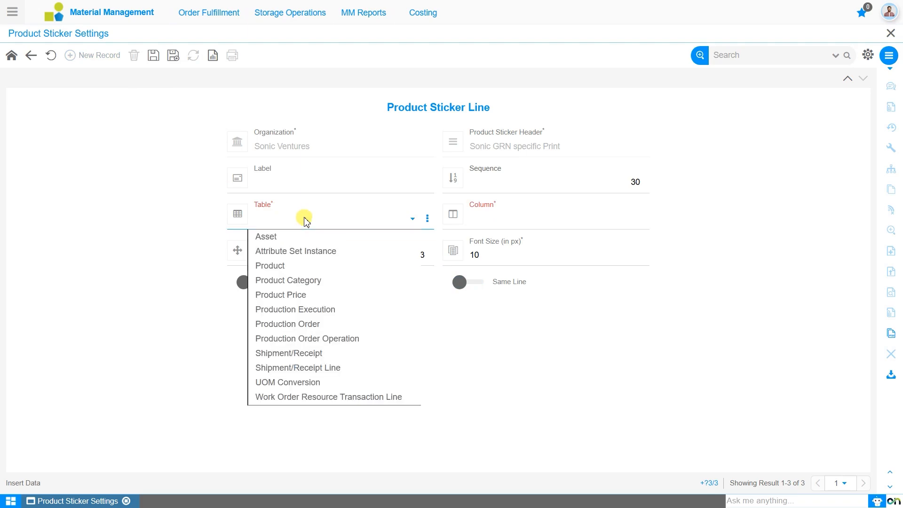
left_click(294, 266)
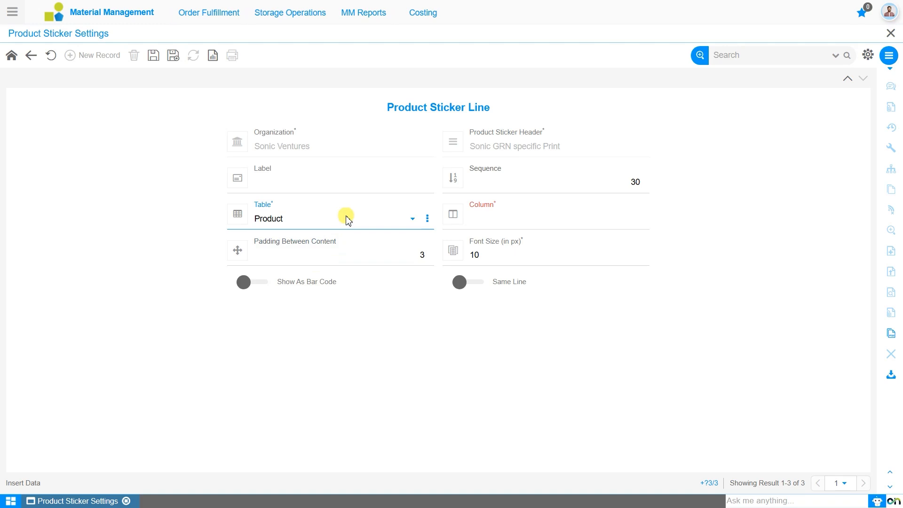
left_click(498, 226)
type("up")
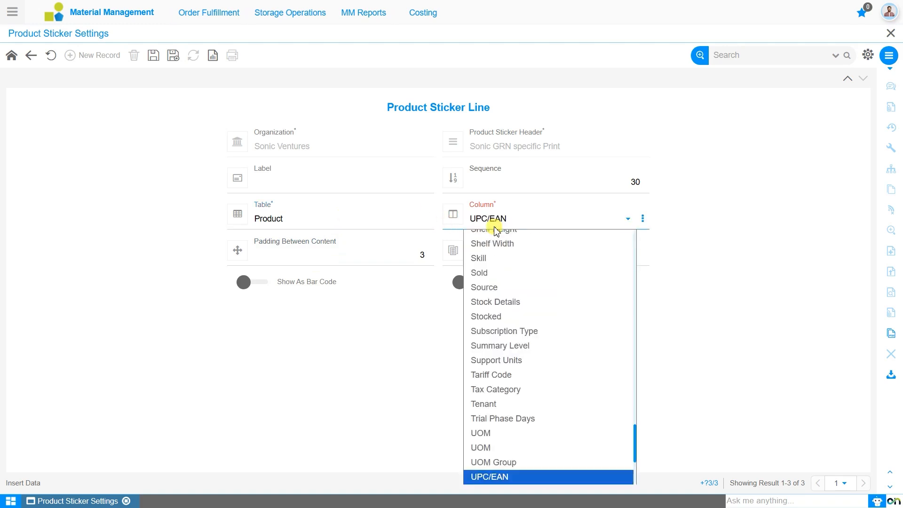
key("Return")
- Show the UPC/EAN line as a bar code with a 20 mm bar height and save the line
left_click(259, 288)
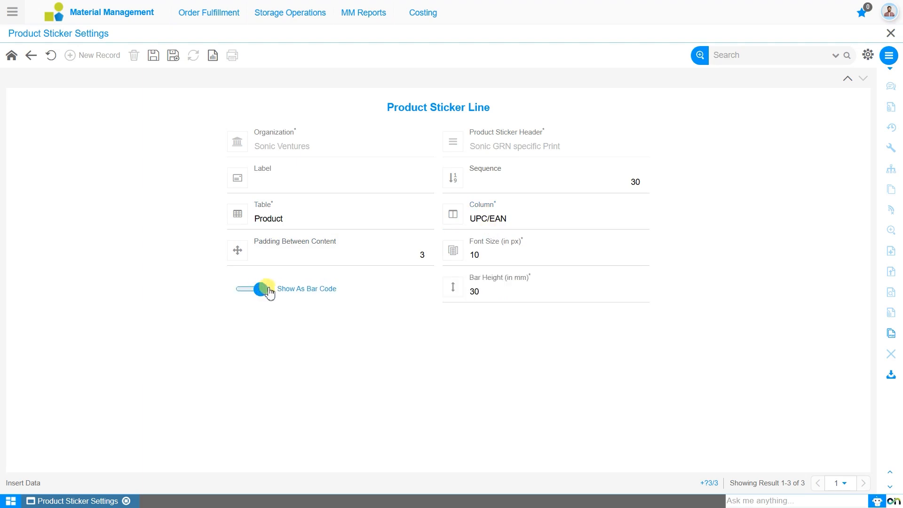
left_click(455, 292)
left_click(510, 302)
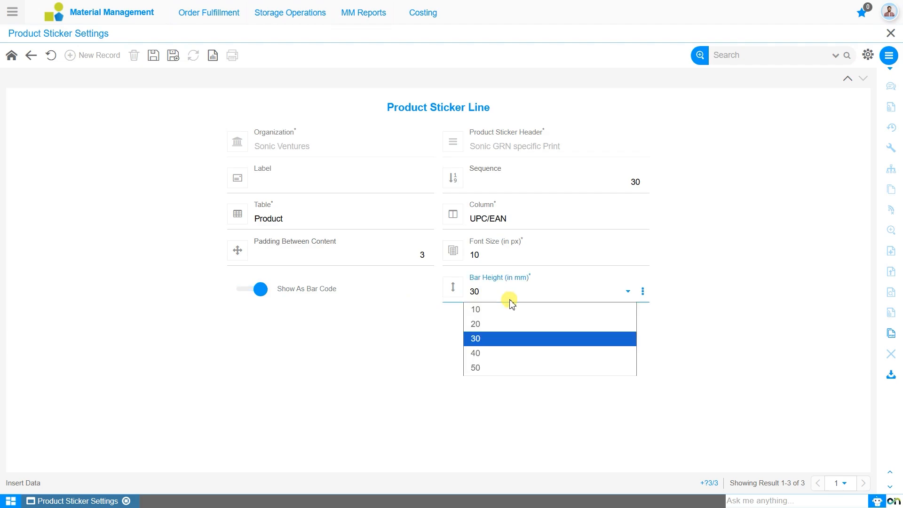
left_click(519, 324)
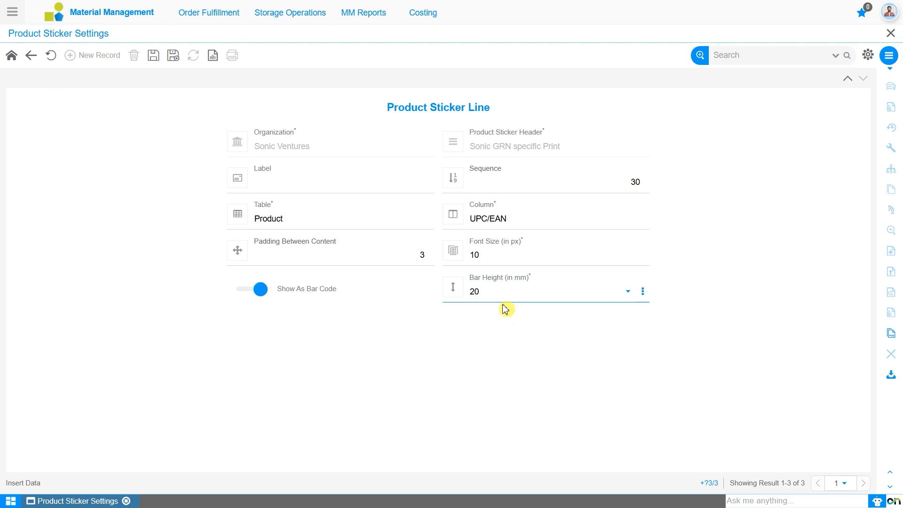
left_click(152, 56)
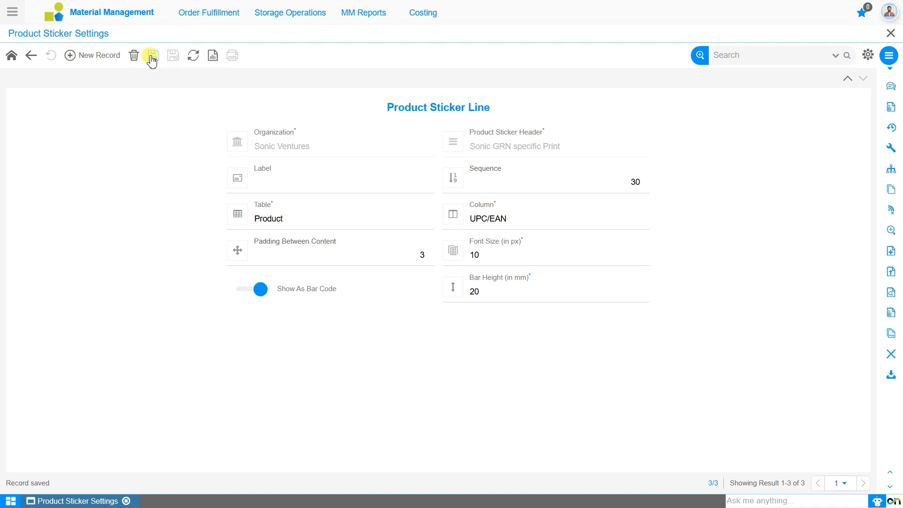
- Add a fourth sticker line mapped to the Product Category column of the Product table
left_click(104, 64)
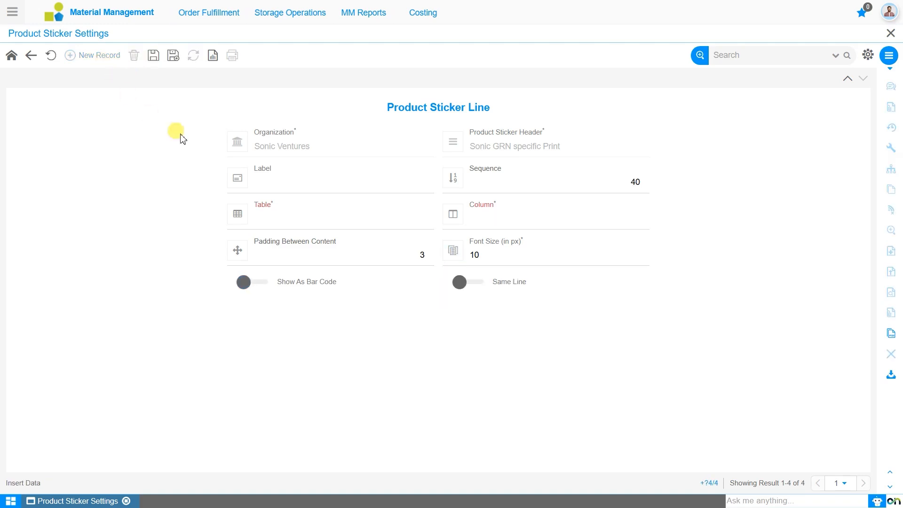
left_click(300, 220)
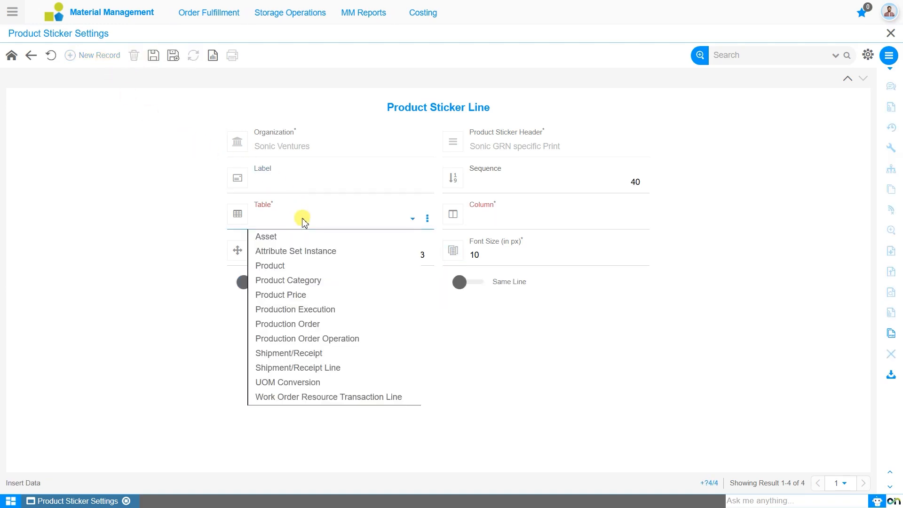
key("Down")
key("Down")
key("Down")
key("Down")
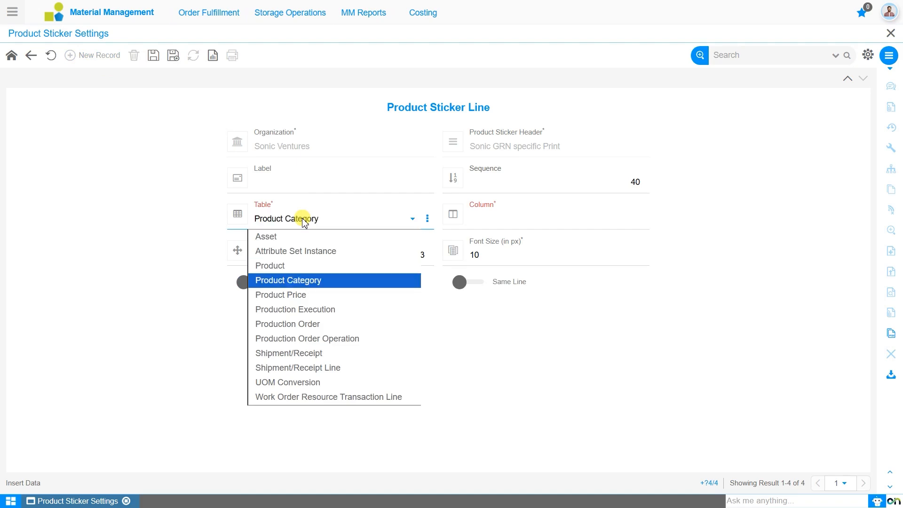
key("Up")
key("Return")
left_click(494, 220)
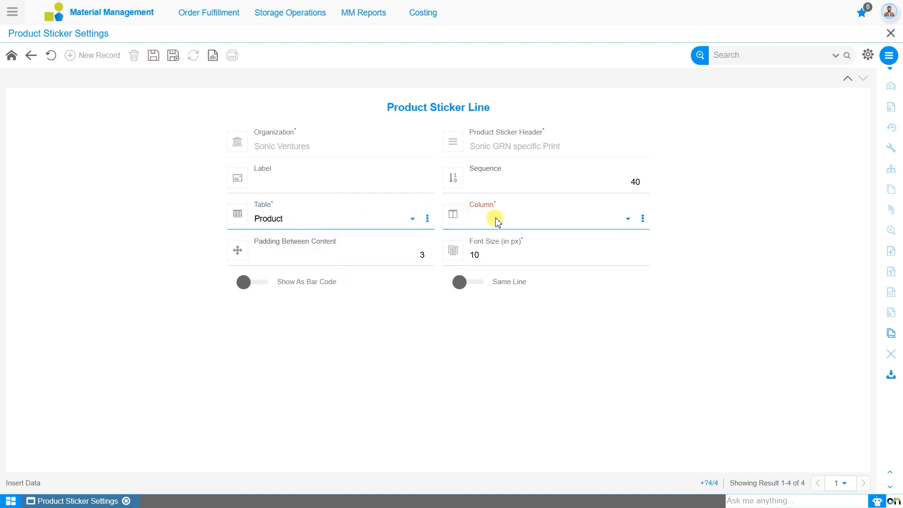
key("Down")
key("Down")
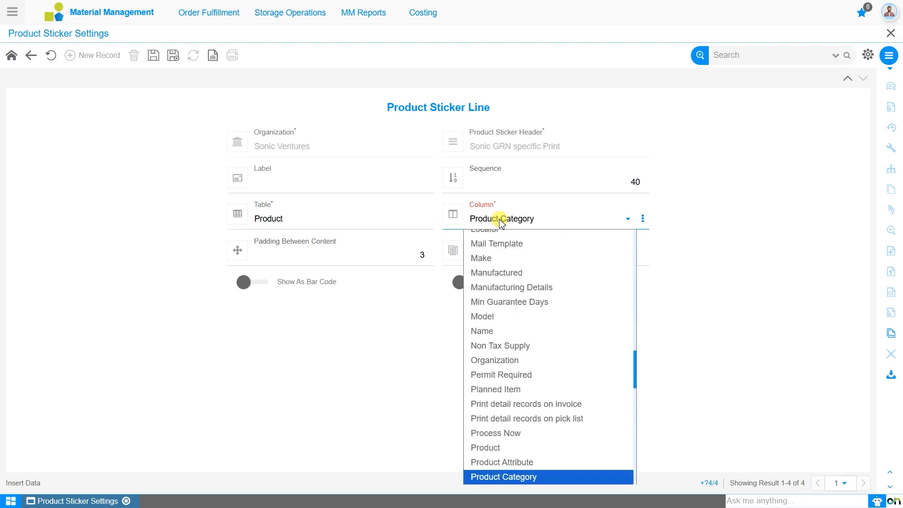
key("Return")
- Label the Product Category sticker line "Product Category :-"
left_click(324, 178)
left_click(315, 183)
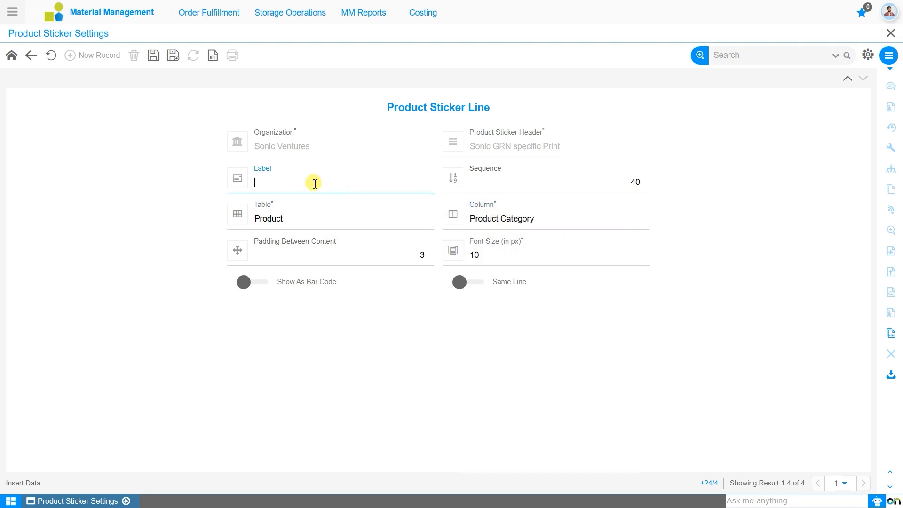
type("Product Category :-")
- Try to save the Product Category sticker line with the Same Line option enabled
left_click(470, 284)
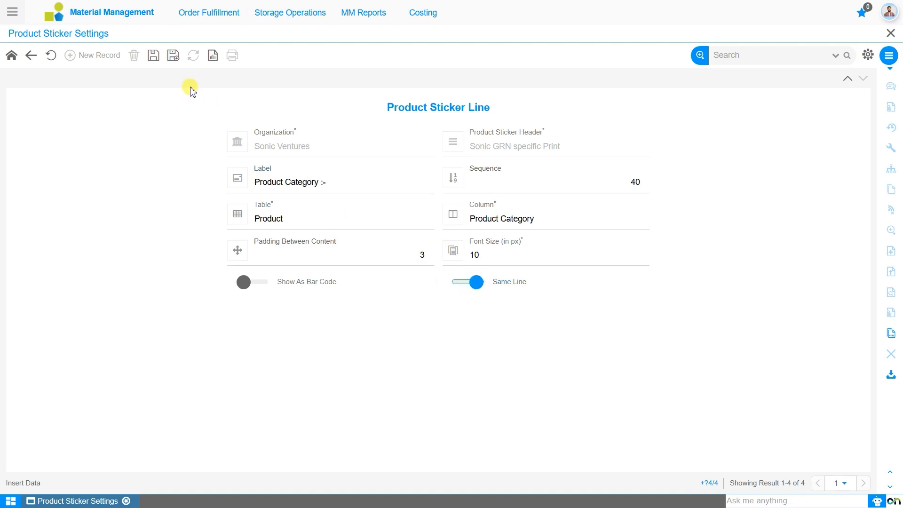
left_click(155, 60)
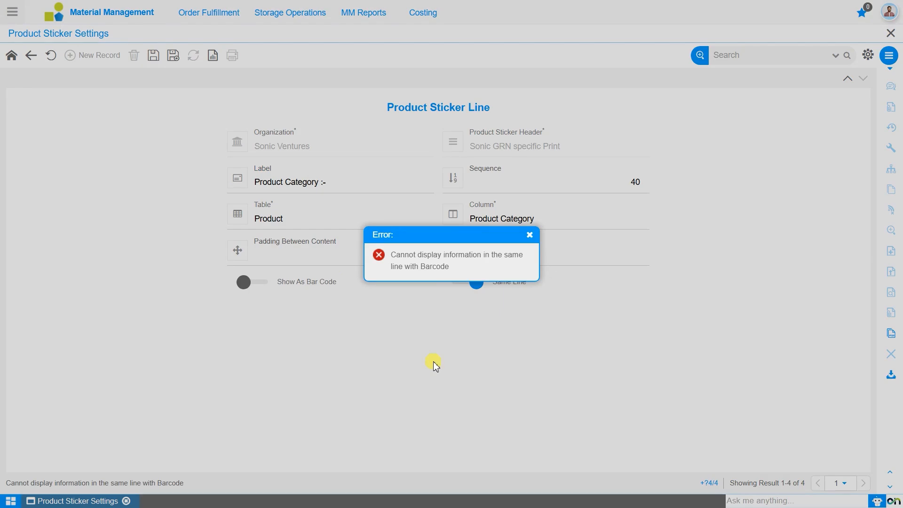
left_click(529, 234)
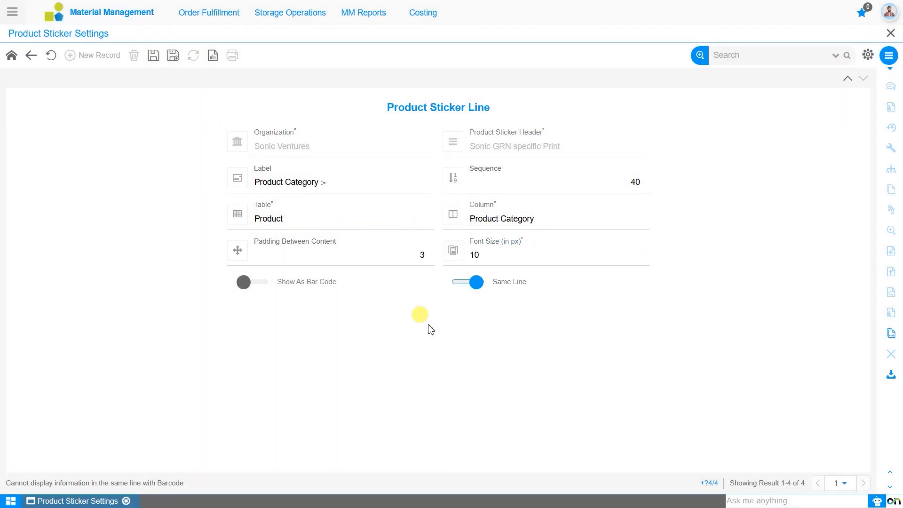
- Turn off the Same Line option for the Product Category sticker line and save the line
left_click(474, 284)
left_click(303, 220)
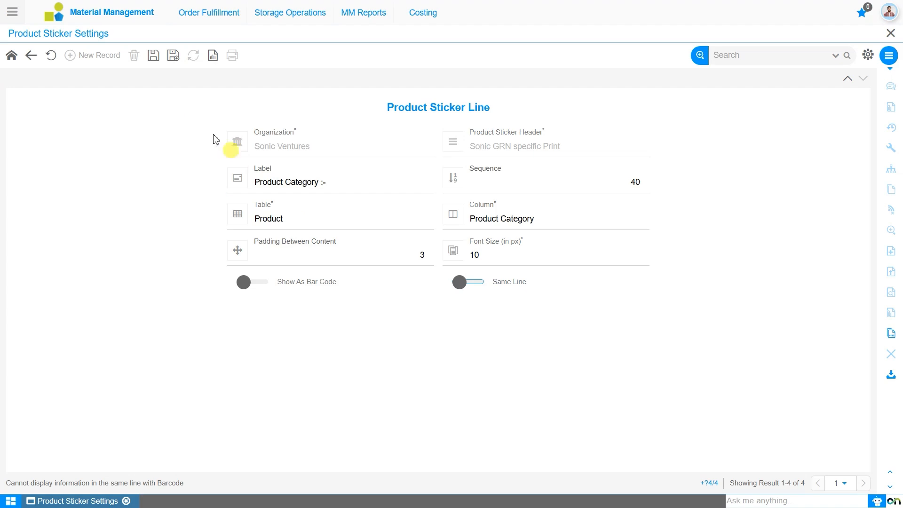
left_click(155, 59)
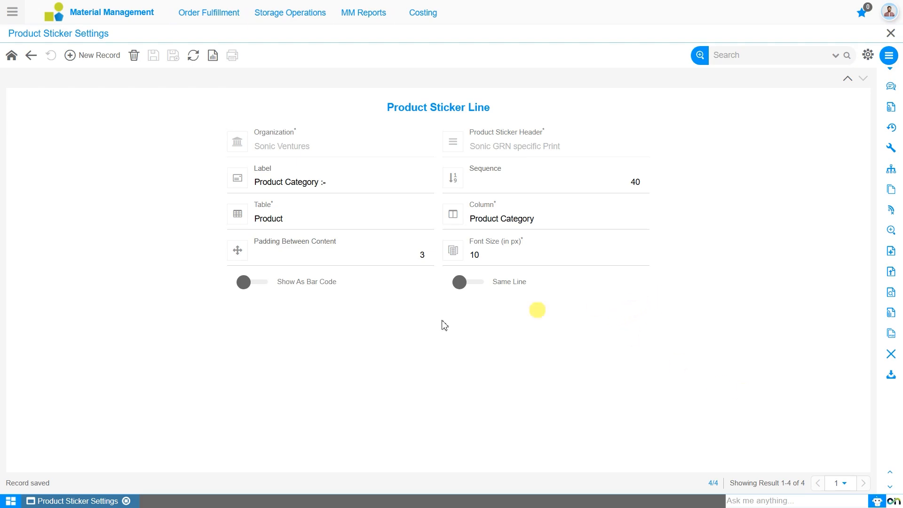
- Add a fifth sticker line labelled "Unit Price :-", mapped to the List Price column of the Product Price table
left_click(111, 65)
left_click(284, 185)
type("Unit Pri")
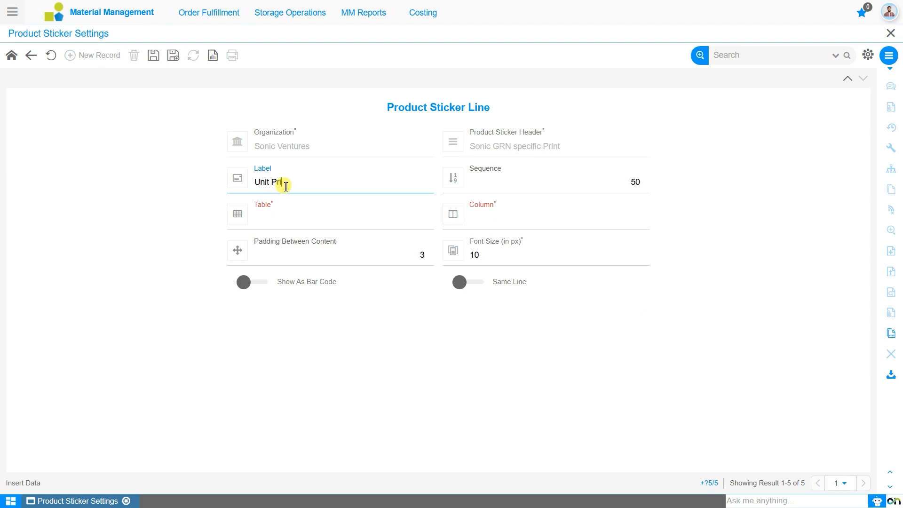
type("ce :-")
left_click(345, 217)
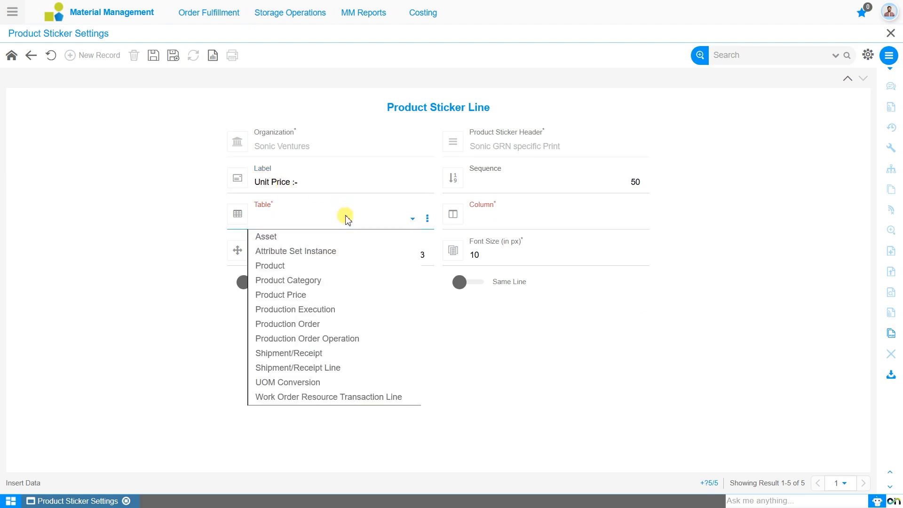
left_click(347, 294)
left_click(550, 221)
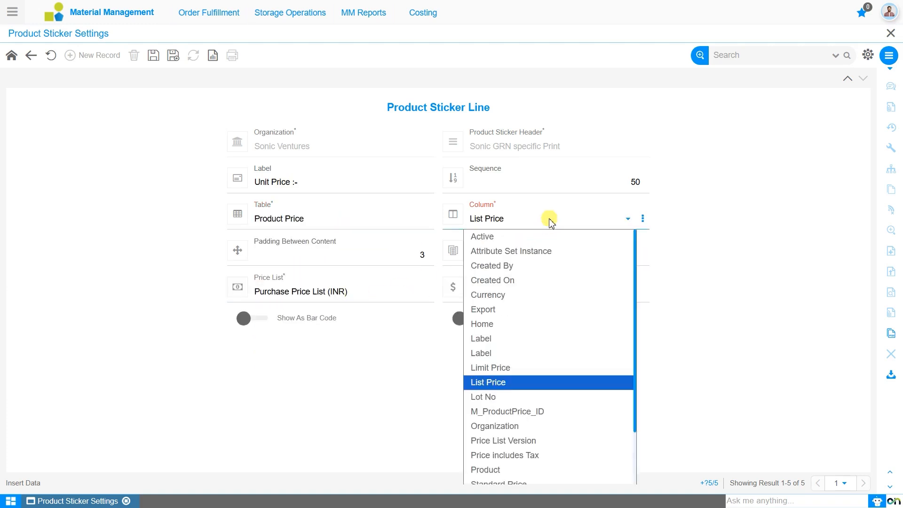
left_click(550, 221)
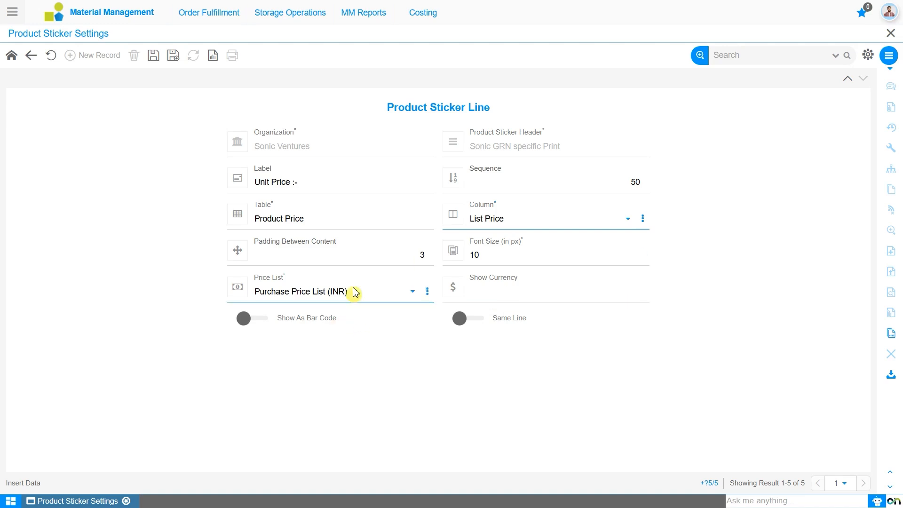
- Set the Unit Price line's currency display to Show Symbol, enable Same Line for it, and save the line
left_click(512, 300)
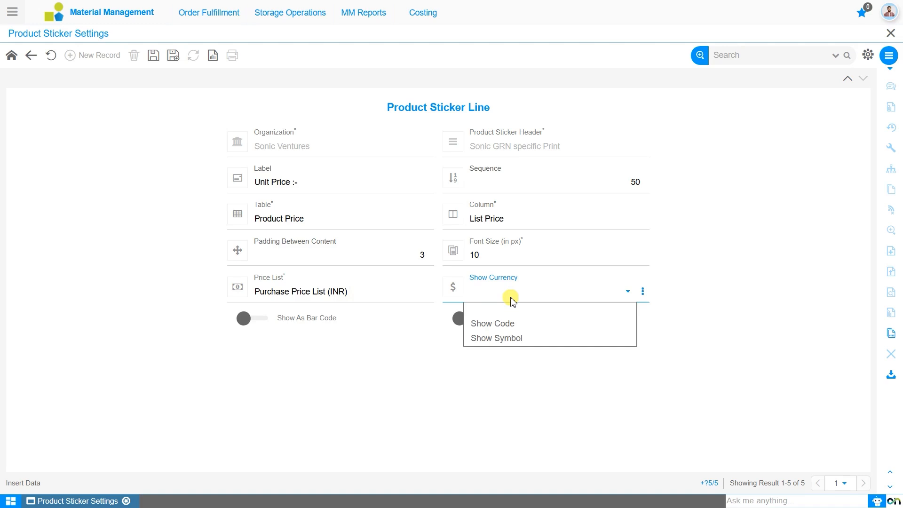
left_click(536, 340)
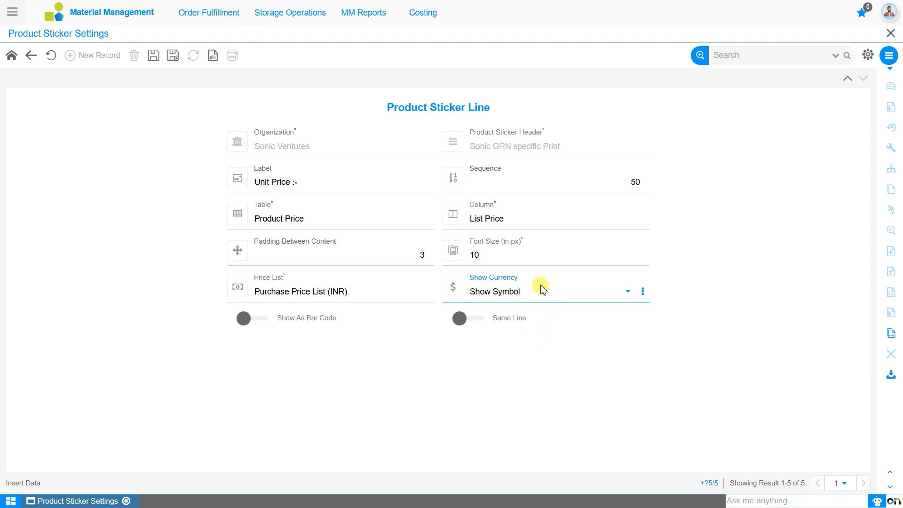
left_click(154, 55)
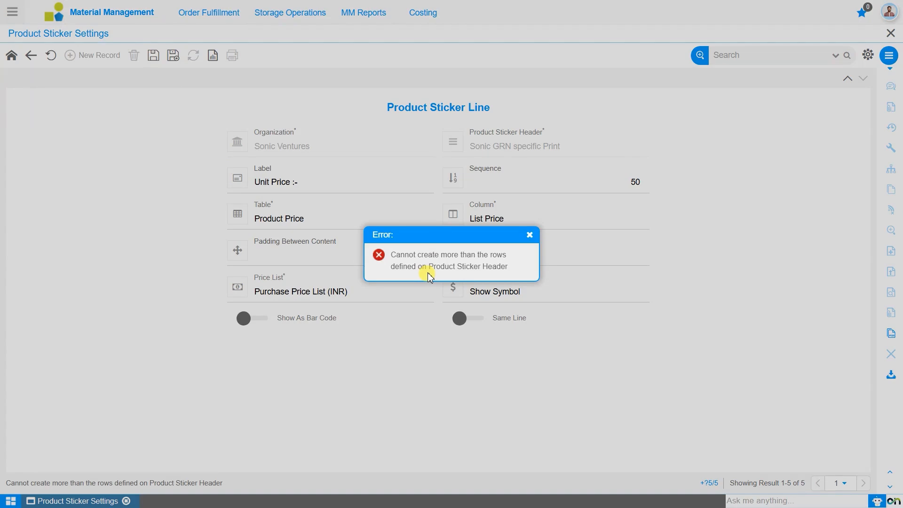
left_click(530, 235)
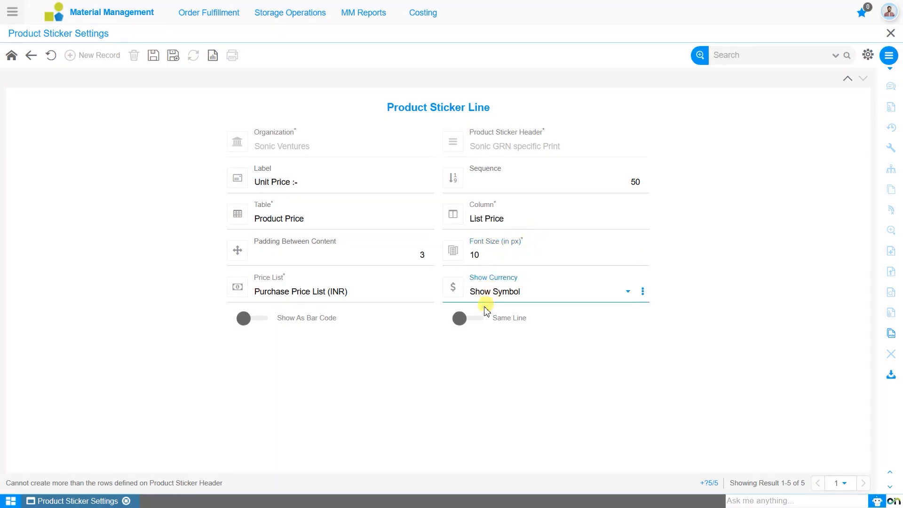
left_click(462, 321)
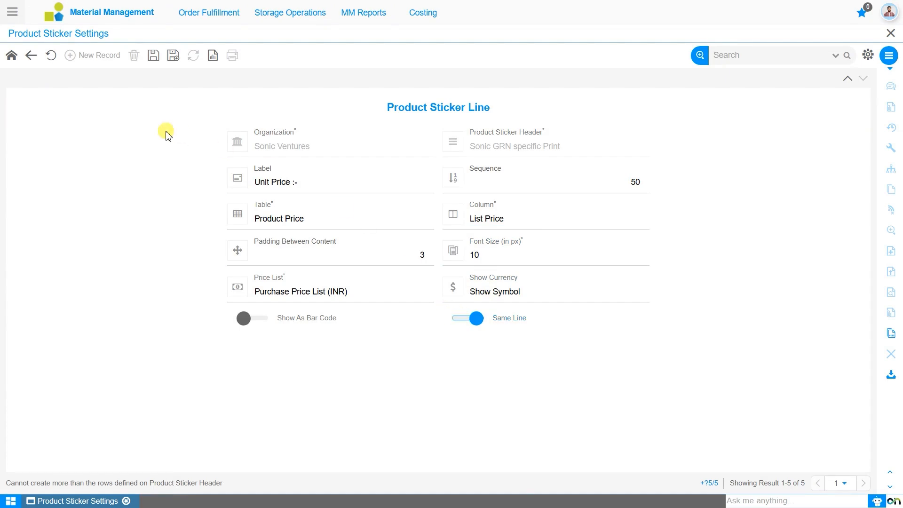
left_click(152, 56)
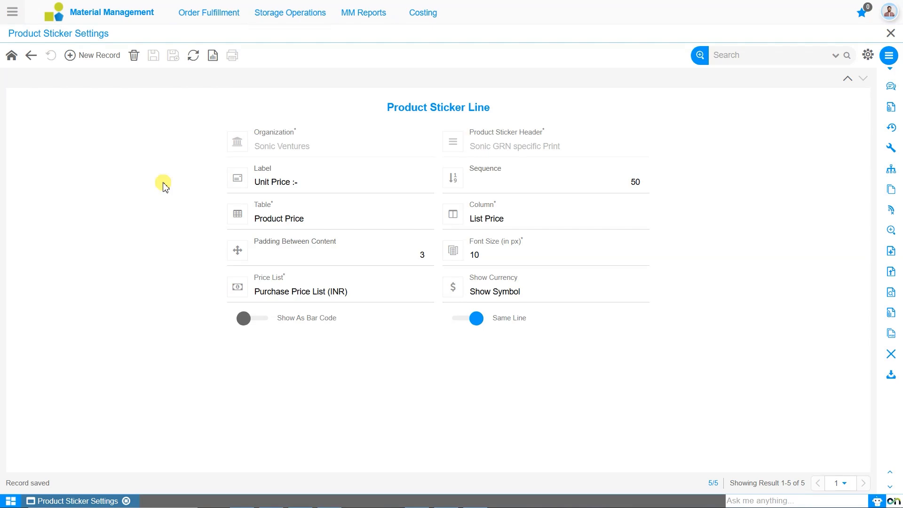
left_click(12, 12)
type("print pro")
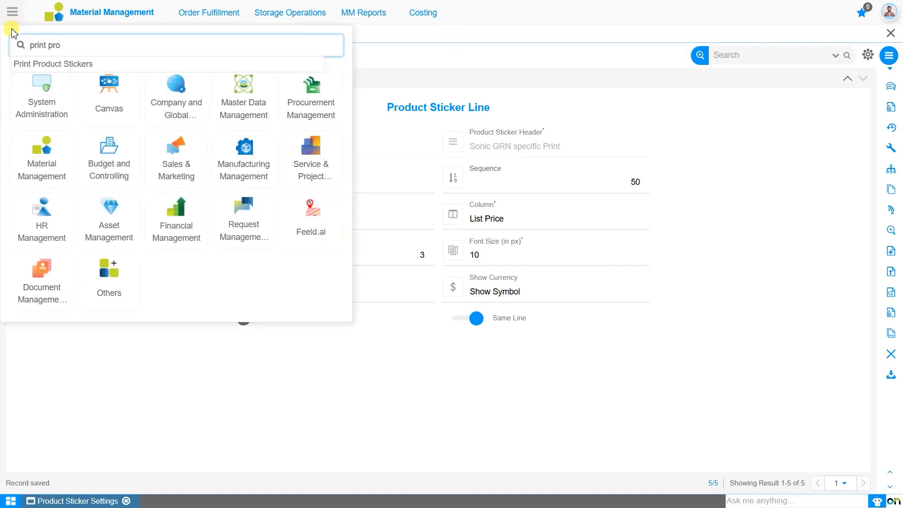
key("BackSpace")
key("BackSpace")
key("BackSpace")
key("BackSpace")
key("BackSpace")
key("BackSpace")
key("BackSpace")
key("BackSpace")
key("BackSpace")
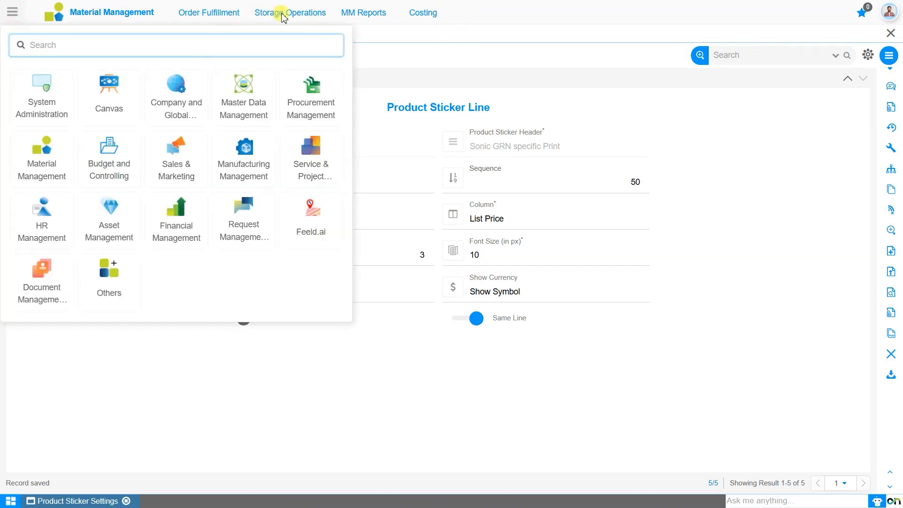
- Open Print Product Stickers with the Sonic GRN specific Print sticker setting
left_click(283, 14)
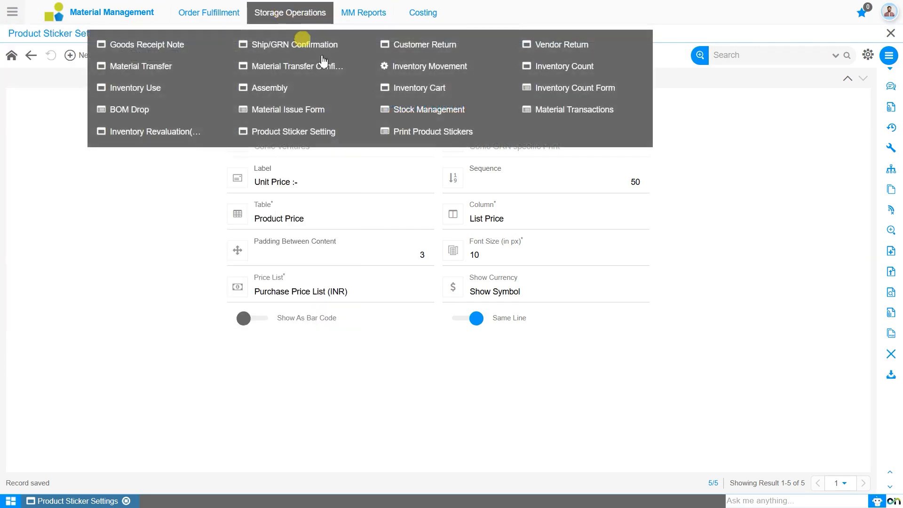
mouse_move(312, 13)
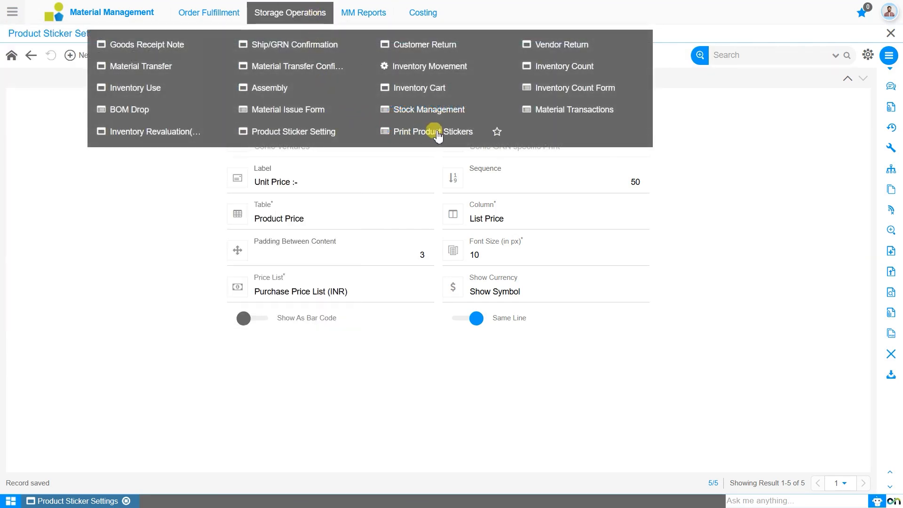
left_click(439, 134)
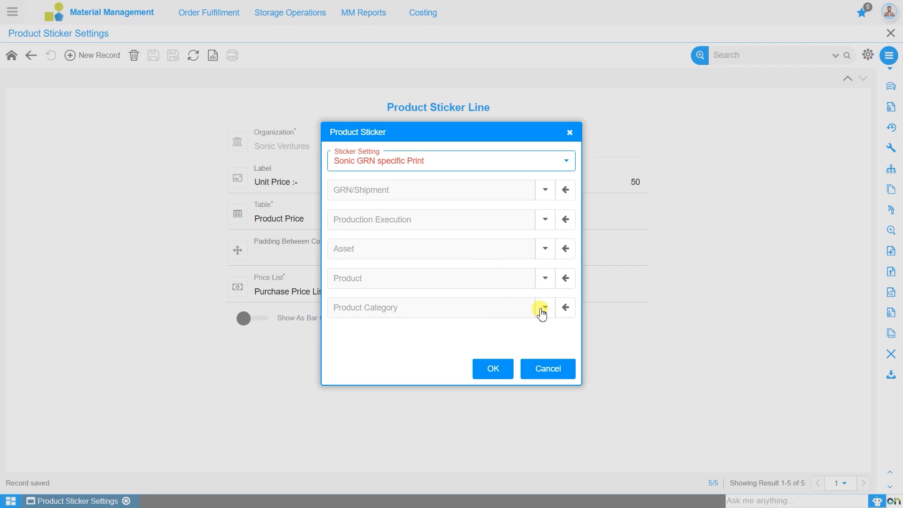
- Find the shipment with document number 1000017 and select it as the GRN/Shipment for the stickers
left_click(542, 201)
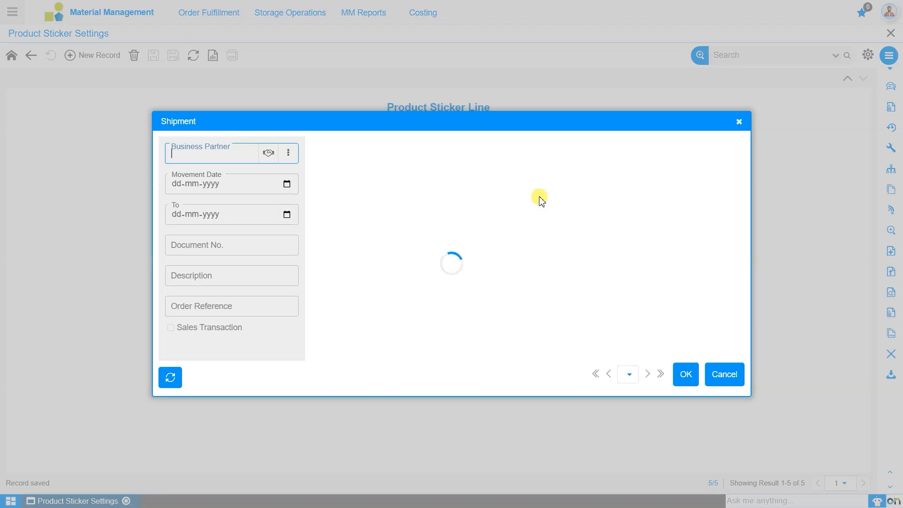
left_click(275, 241)
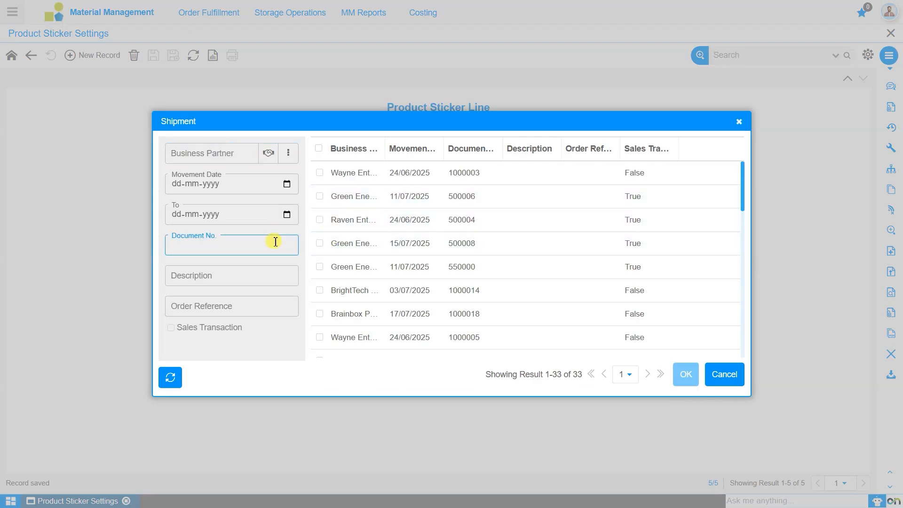
type("1000017")
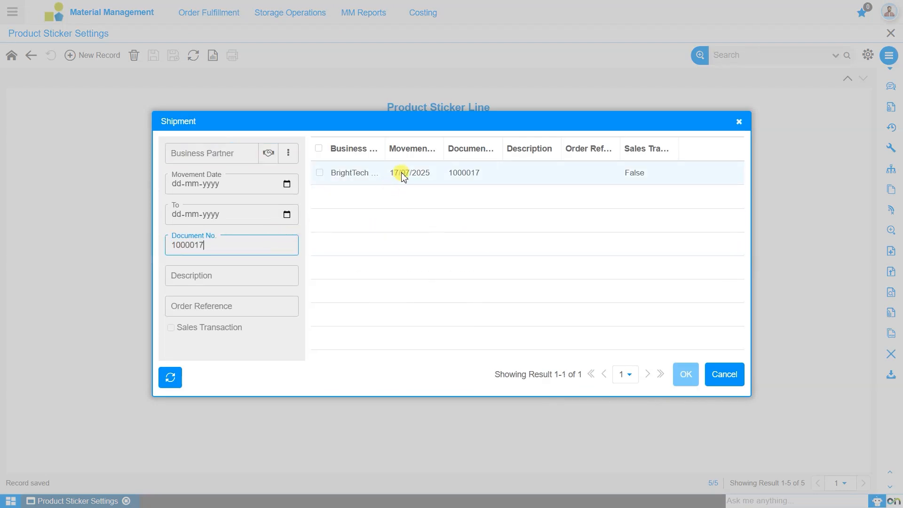
left_click(404, 175)
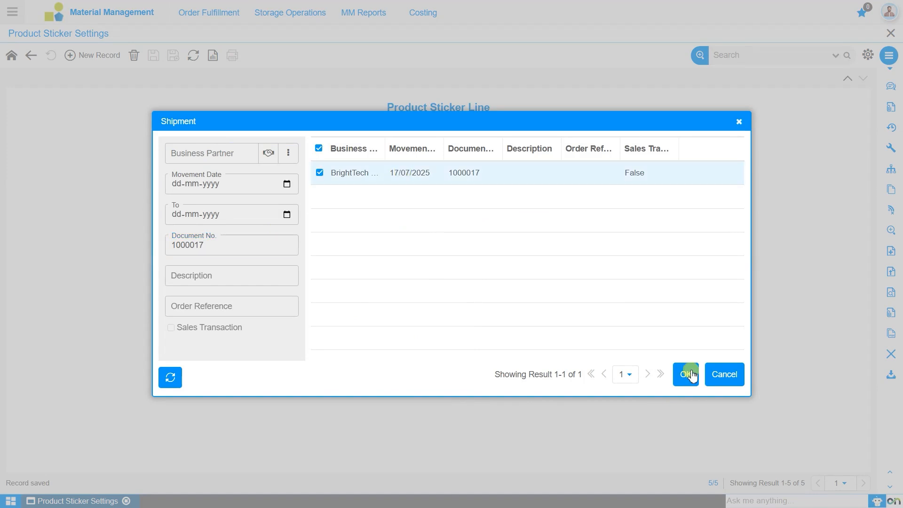
left_click(688, 375)
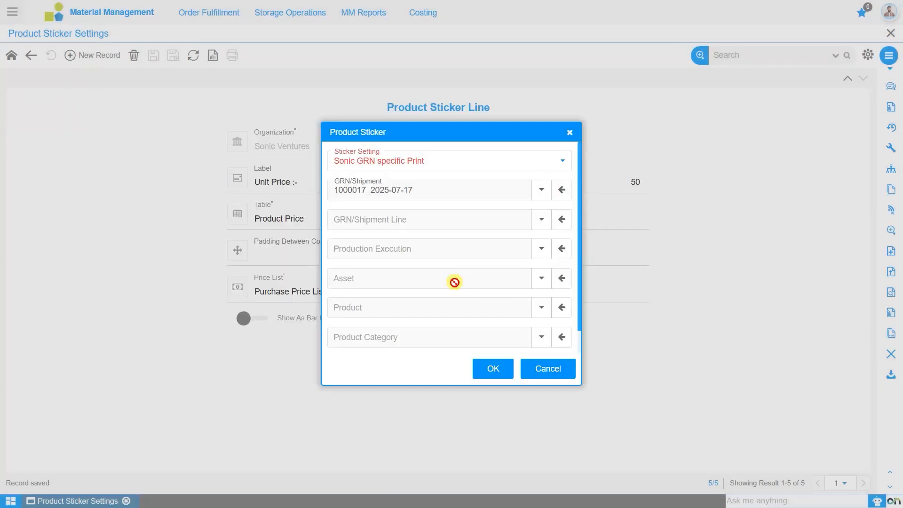
- Generate the stickers with quantity type Custom Quantity and a quantity of 1, then close the print preview without saving a PDF
scroll(454, 282, "down", 1)
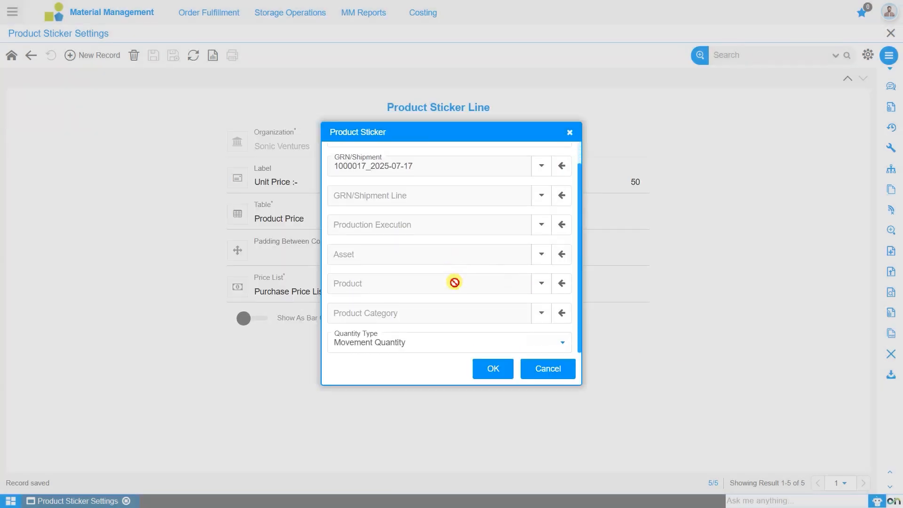
left_click(446, 351)
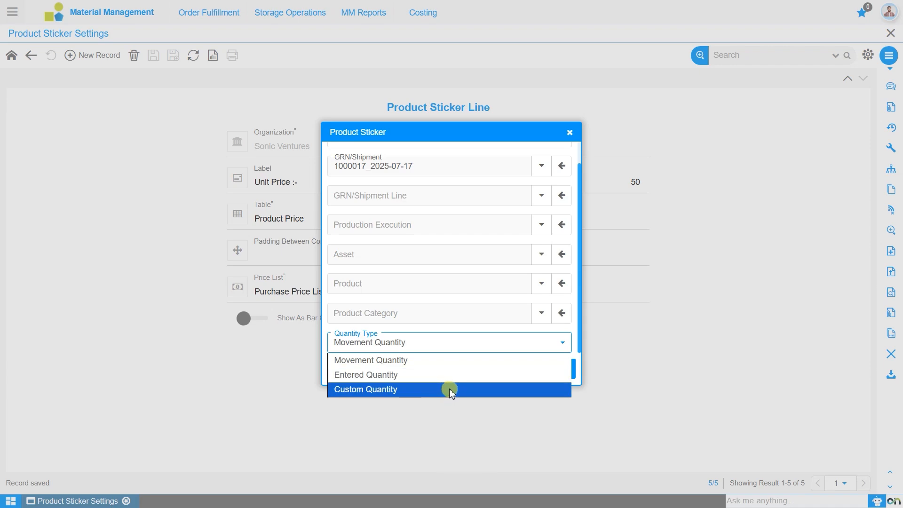
left_click(449, 391)
scroll(400, 314, "down", 1)
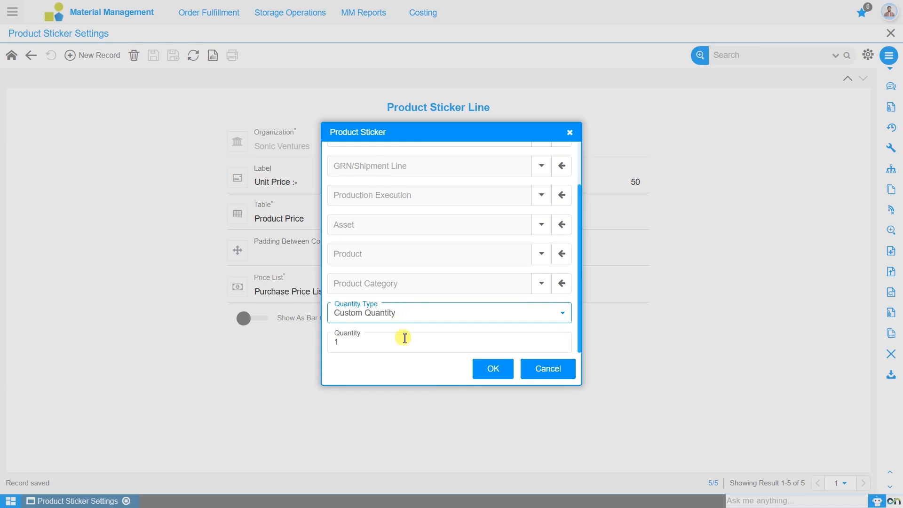
left_click(488, 371)
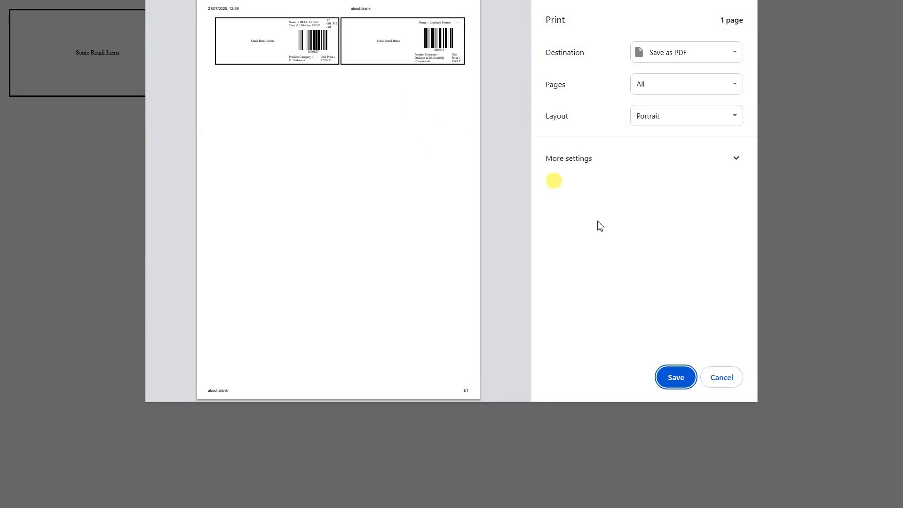
left_click(719, 379)
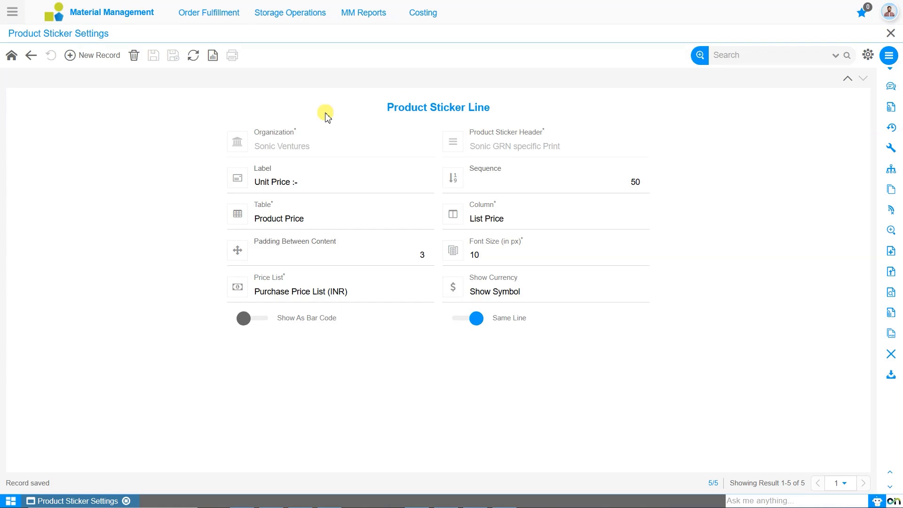
- Examine the sticker header's Product Sticker Log, viewing the Logitech Mouse and DELL 15 laptop records in detail
left_click(11, 57)
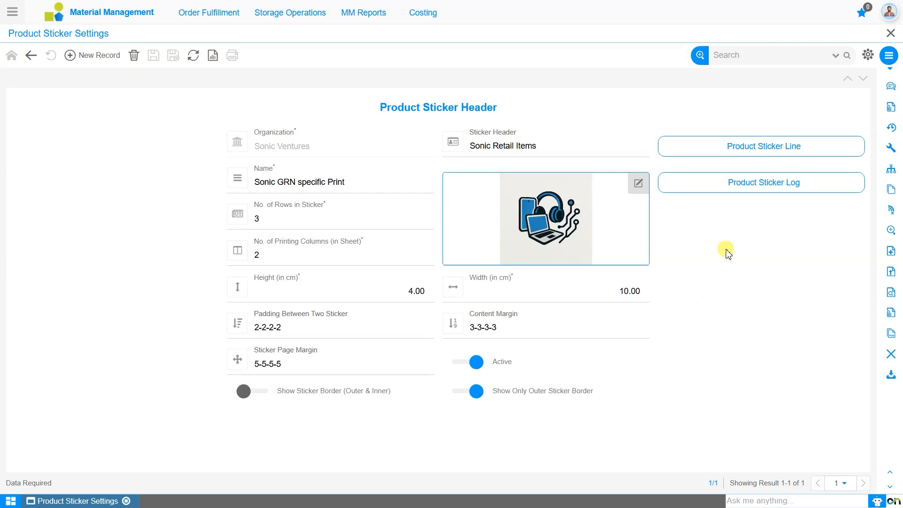
left_click(766, 187)
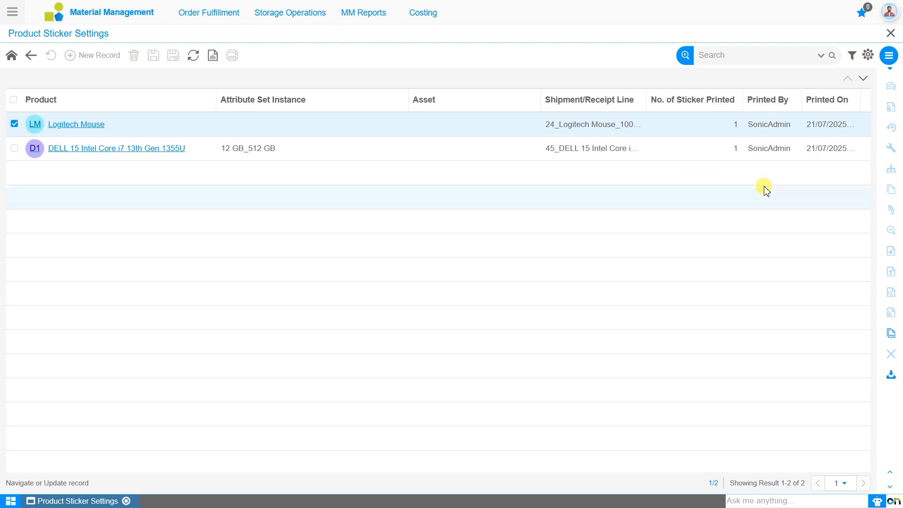
left_click(95, 125)
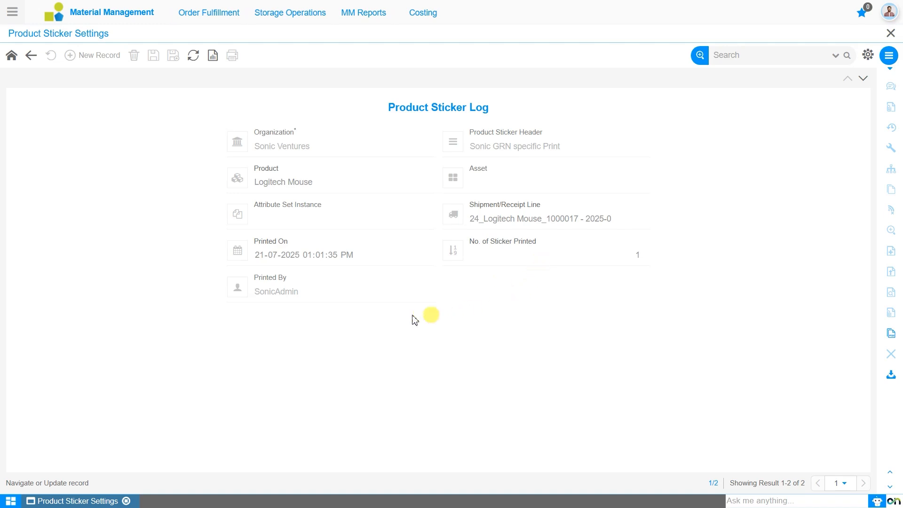
left_click(863, 80)
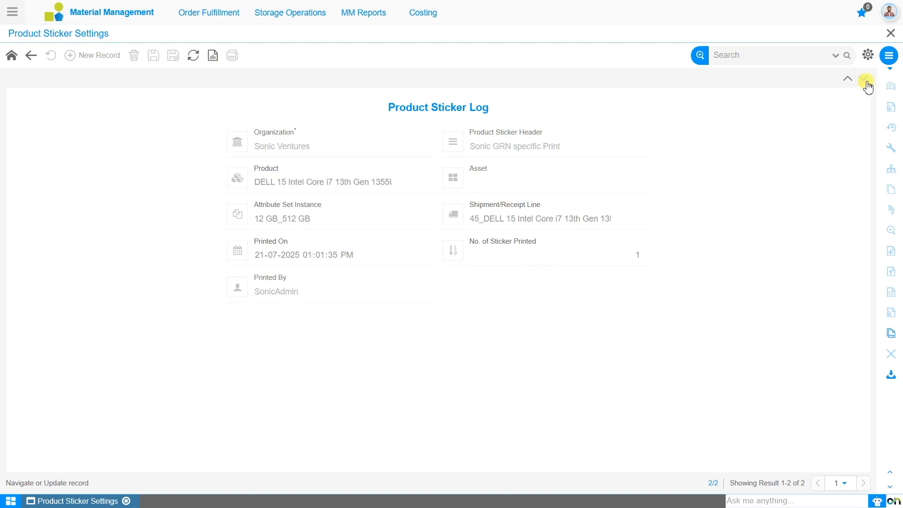